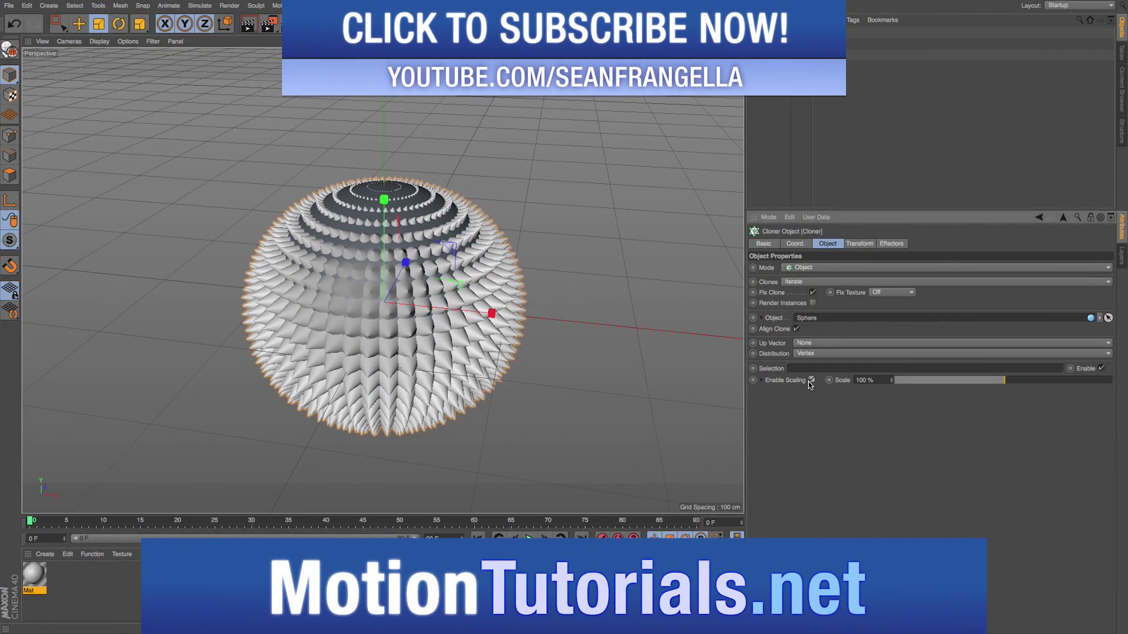
left_click_drag(444, 197, 481, 179, "alt")
left_click(762, 380)
left_click_drag(827, 468, 827, 459)
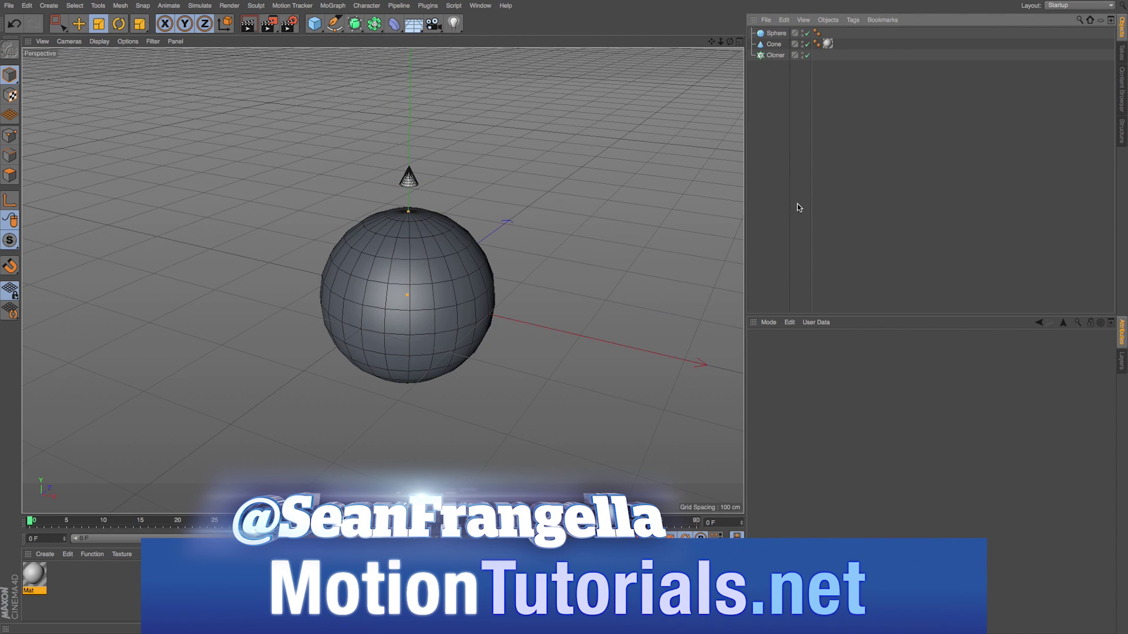
Step: Make the Cone a child of the Cloner and select the Cloner
scroll(382, 281, "up", 3)
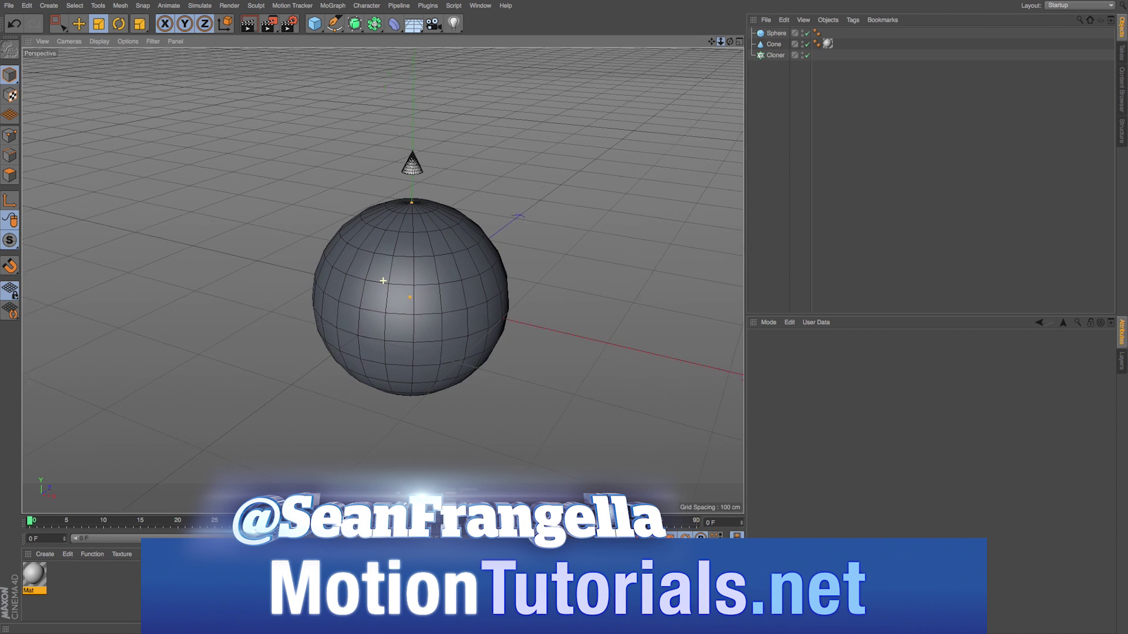
left_click(768, 33)
left_click(774, 54)
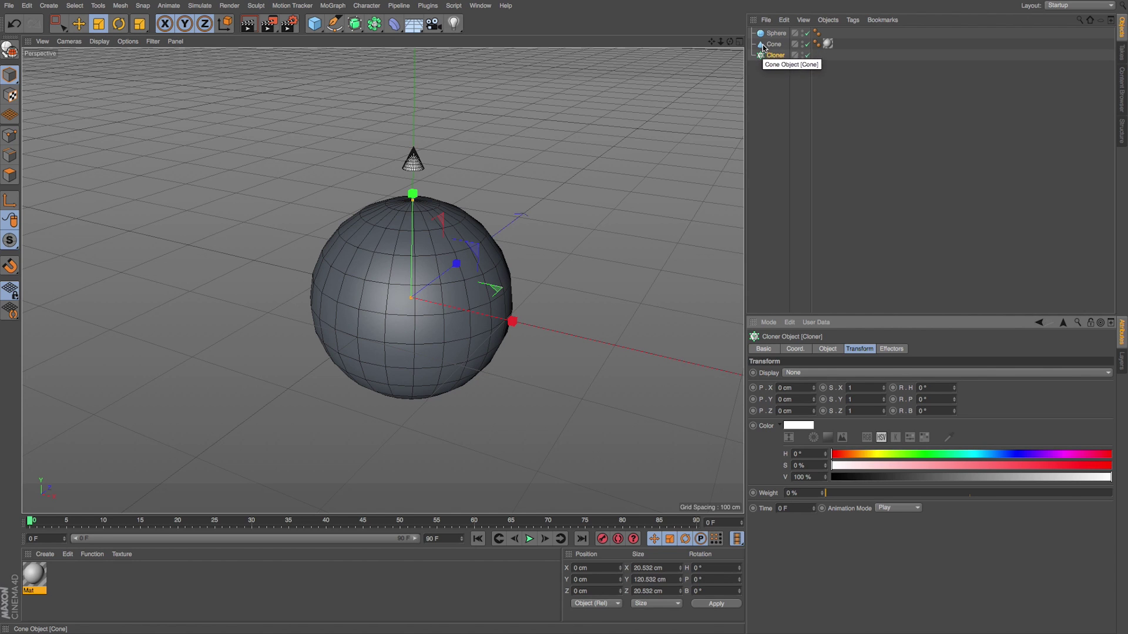
left_click_drag(764, 47, 769, 55)
left_click(771, 45)
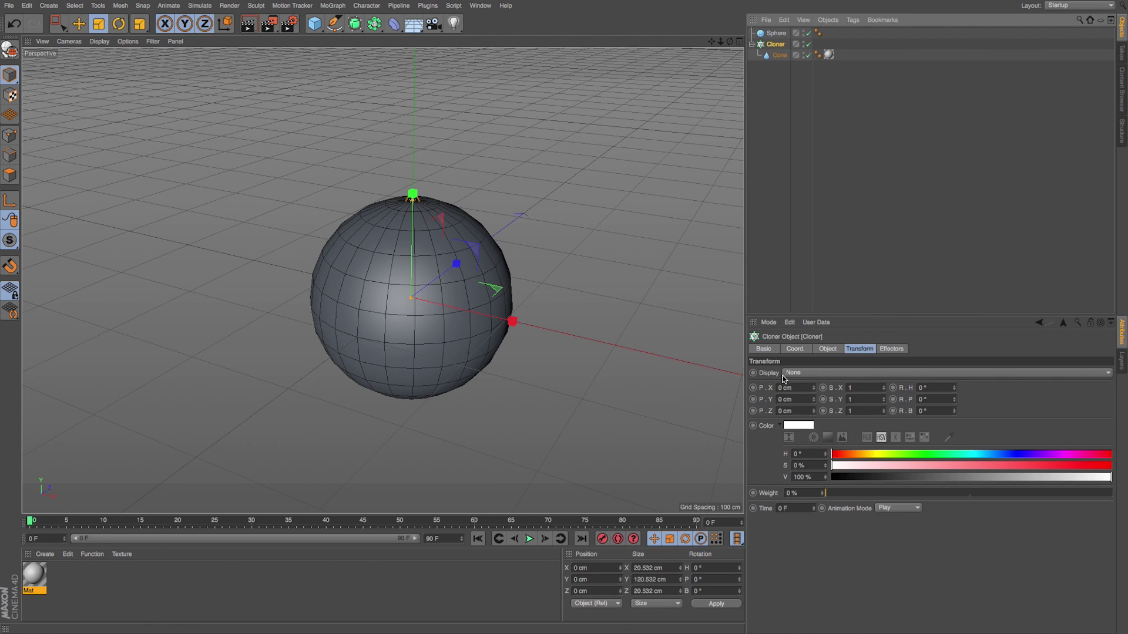
Step: Set the Cloner to Object mode with the Sphere as its target object, and set the clones' pitch rotation to -97°
left_click(827, 349)
left_click(826, 374)
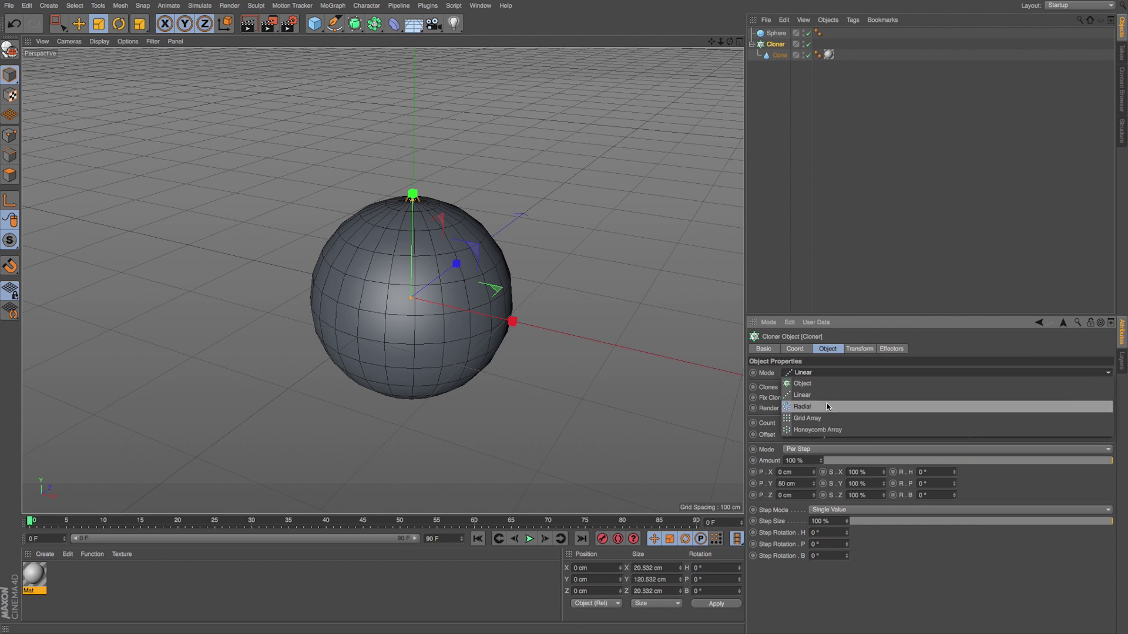
left_click(823, 381)
left_click_drag(774, 33, 811, 426)
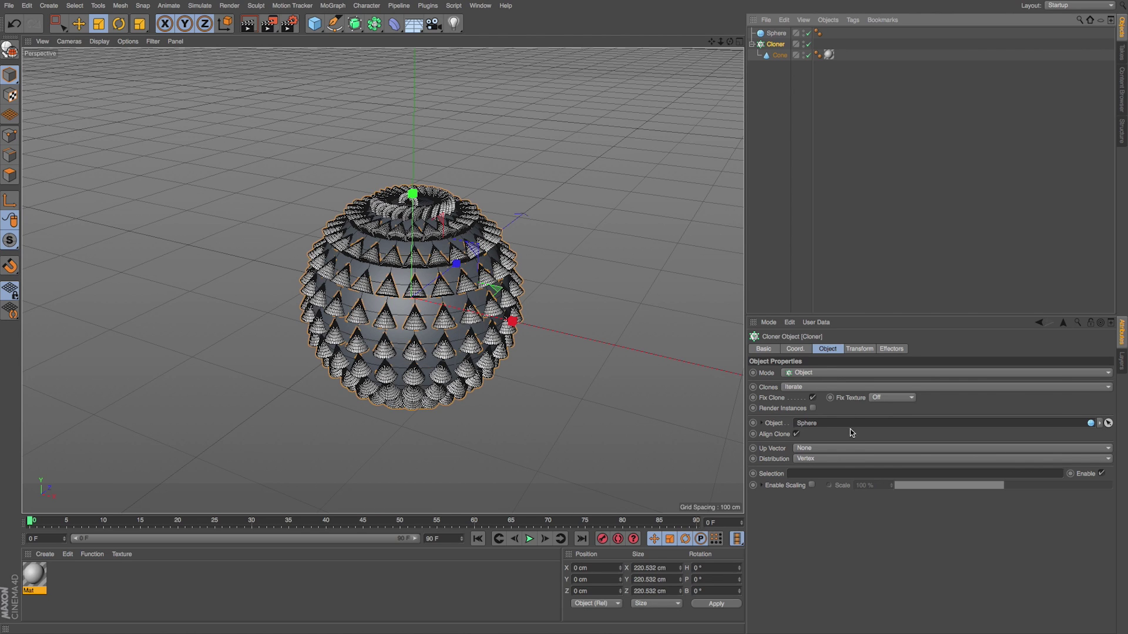
left_click(852, 349)
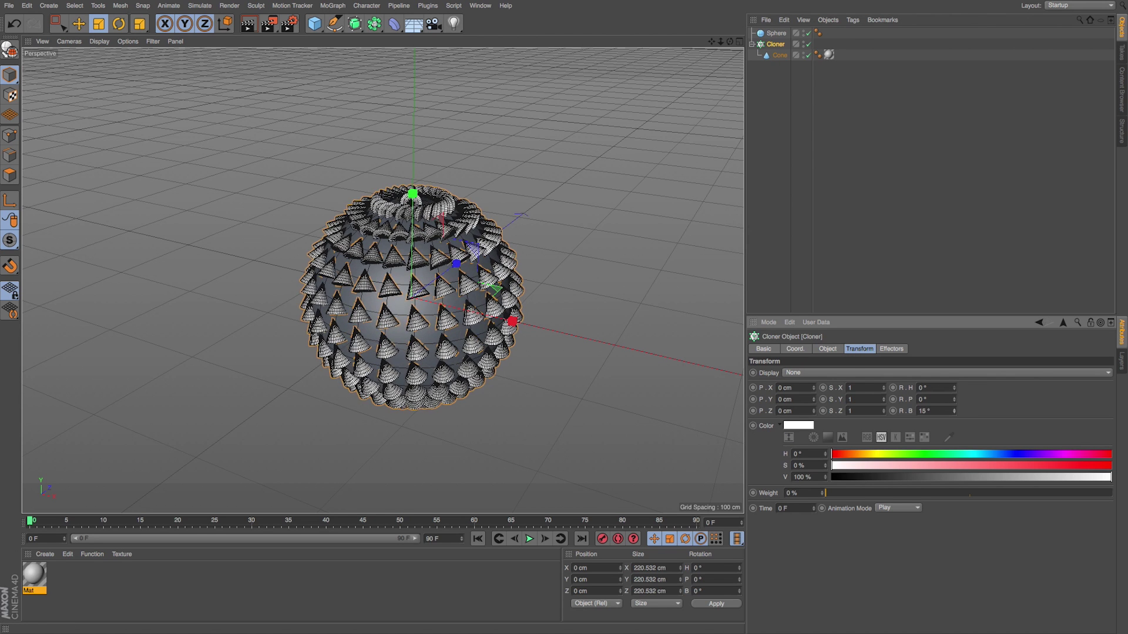
mouse_move(954, 400)
left_mouse_down()
mouse_move(954, 379)
mouse_move(954, 420)
mouse_move(956, 402)
left_mouse_up()
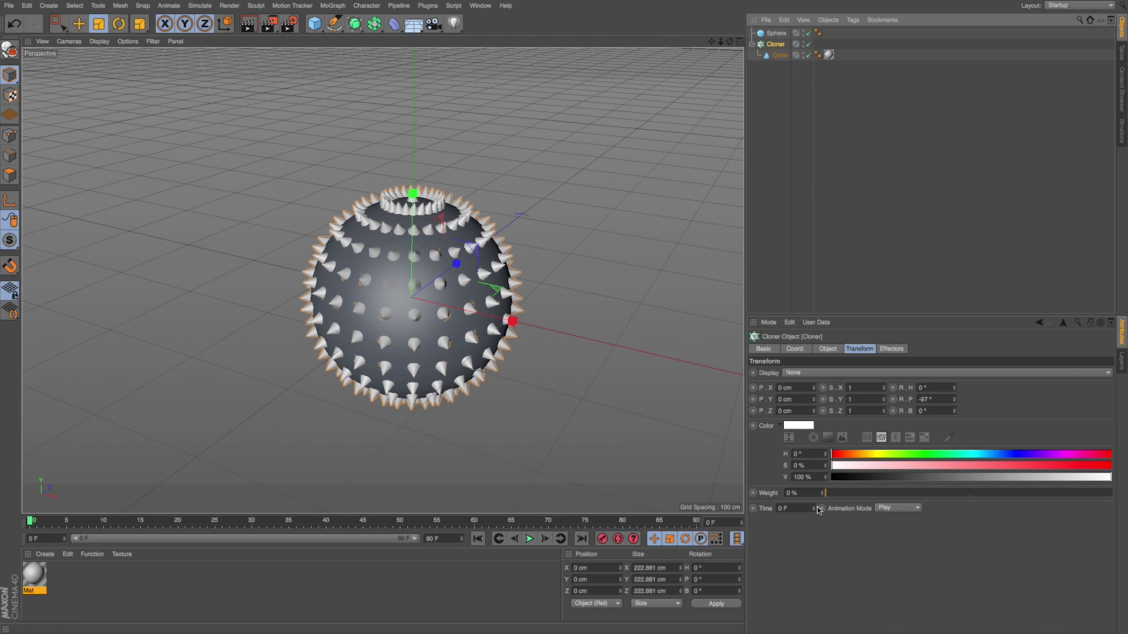
Step: Set the Sphere's segments to 48
left_click(774, 34)
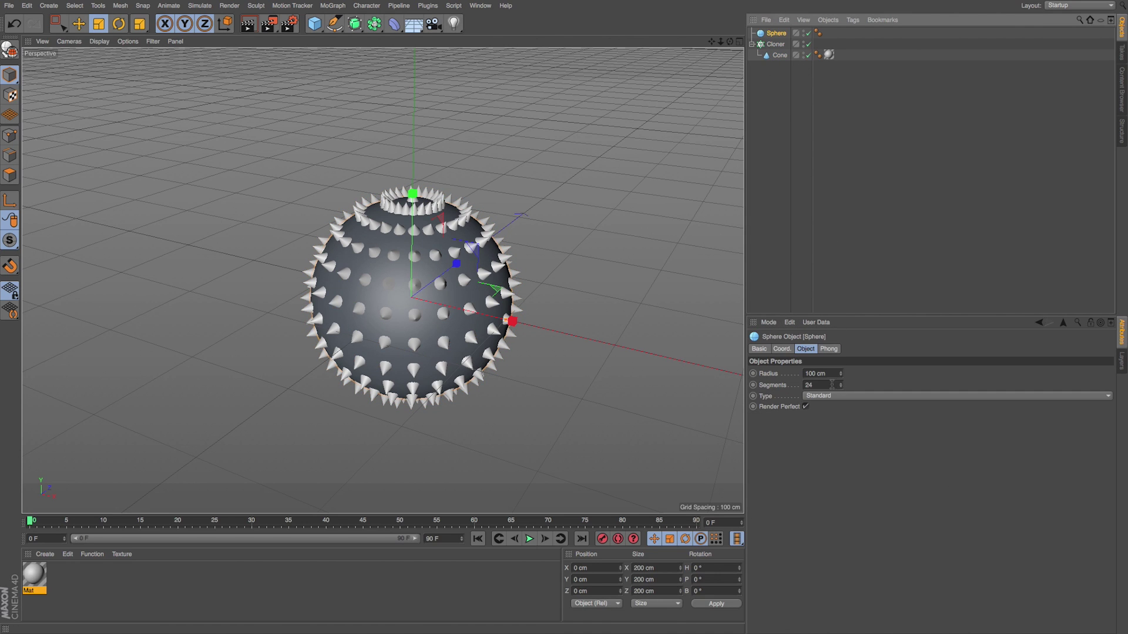
left_click(831, 384)
type("48")
key("Return")
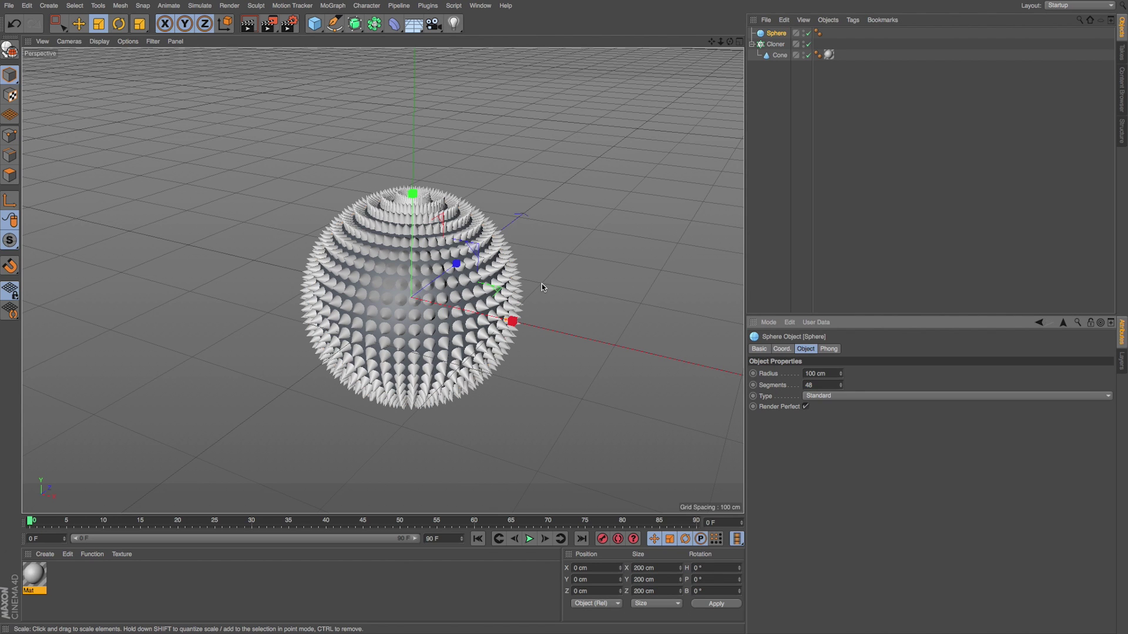
Step: Examine how the cones crowd together around the sphere's upper pole compared with its equator
left_click_drag(469, 266, 468, 303, "alt")
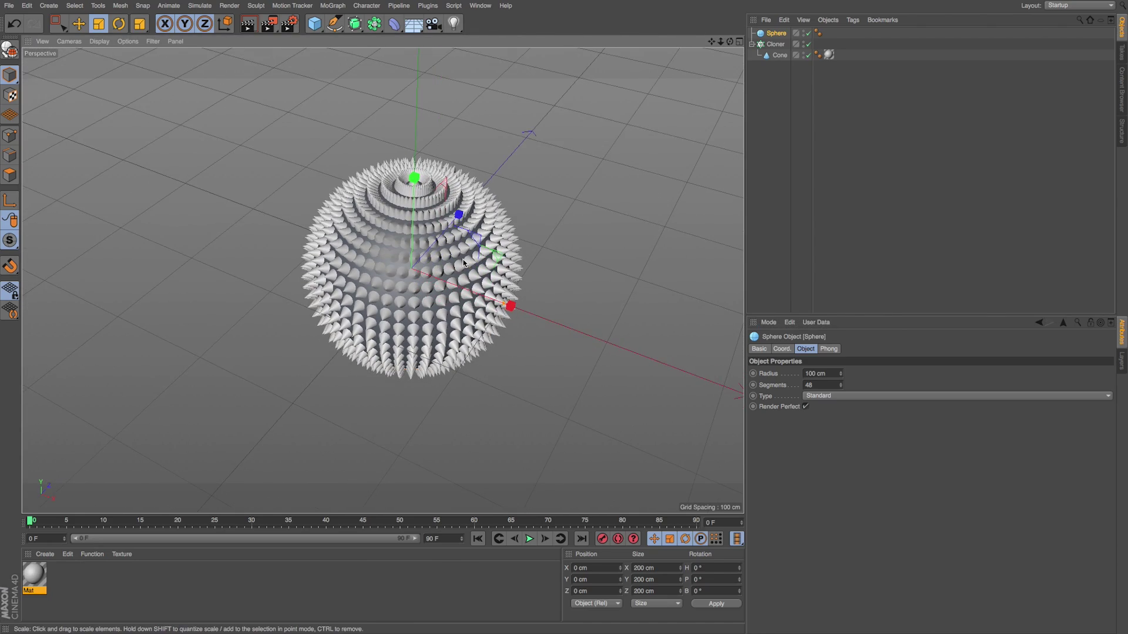
right_click_drag(463, 261, 448, 302, "alt")
mouse_move(423, 345)
left_mouse_down("alt")
mouse_move(451, 298)
mouse_move(434, 363)
left_mouse_up("alt")
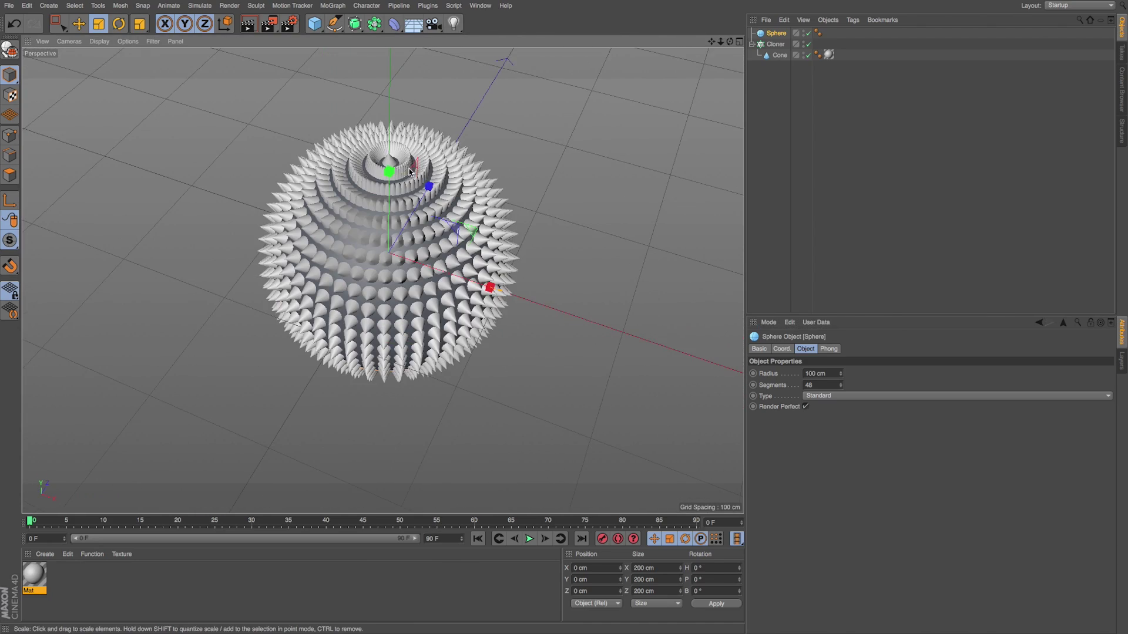
scroll(419, 146, "up", 4)
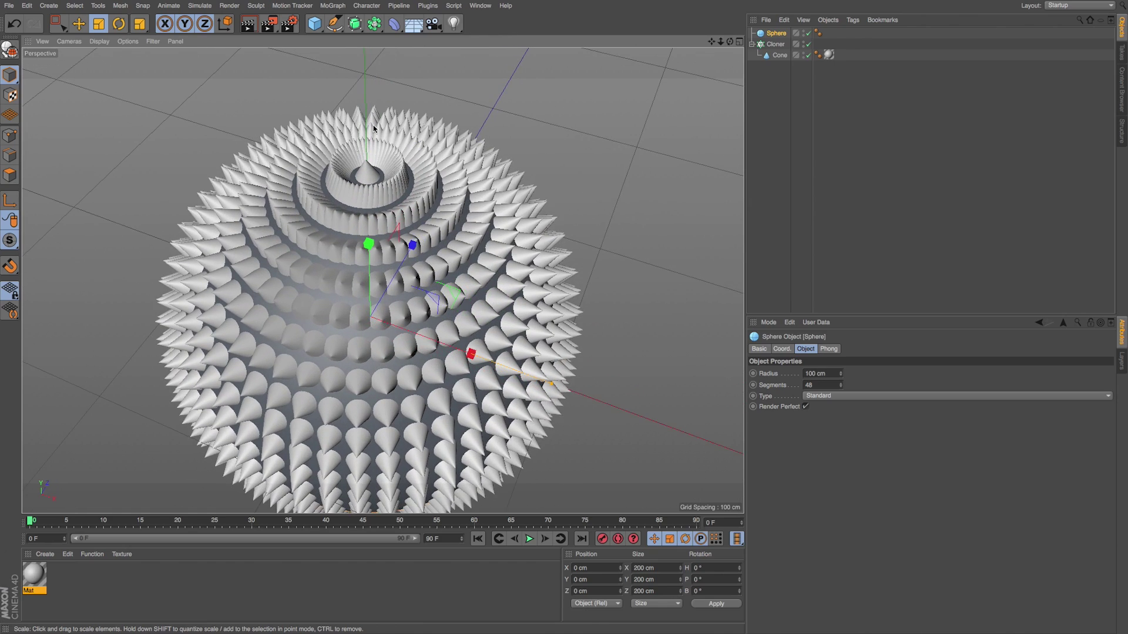
left_click_drag(373, 128, 383, 281, "alt")
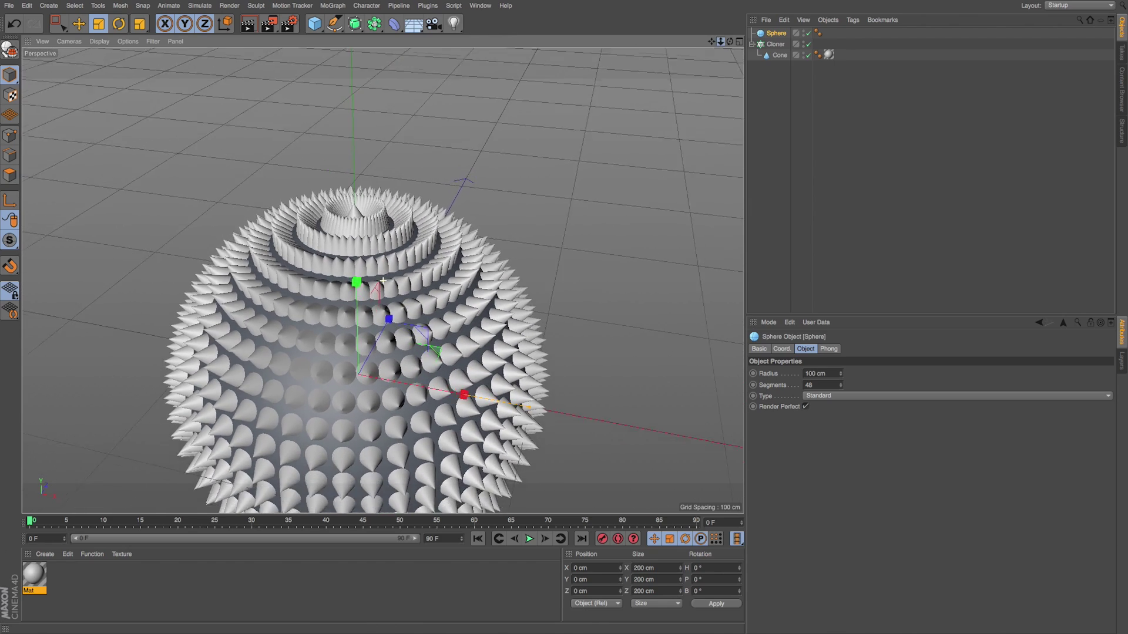
right_click_drag(383, 281, 353, 281, "alt")
middle_click_drag(352, 280, 375, 229, "alt")
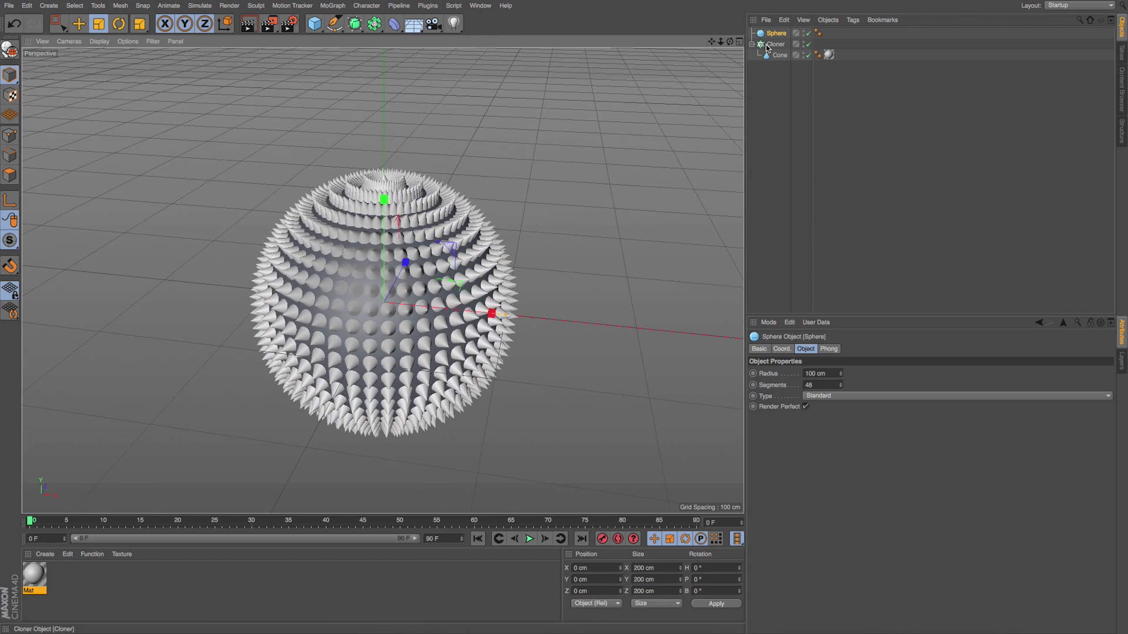
Step: Show all of the Cloner's object properties and turn on Enable Scaling for its clones
left_click(767, 46)
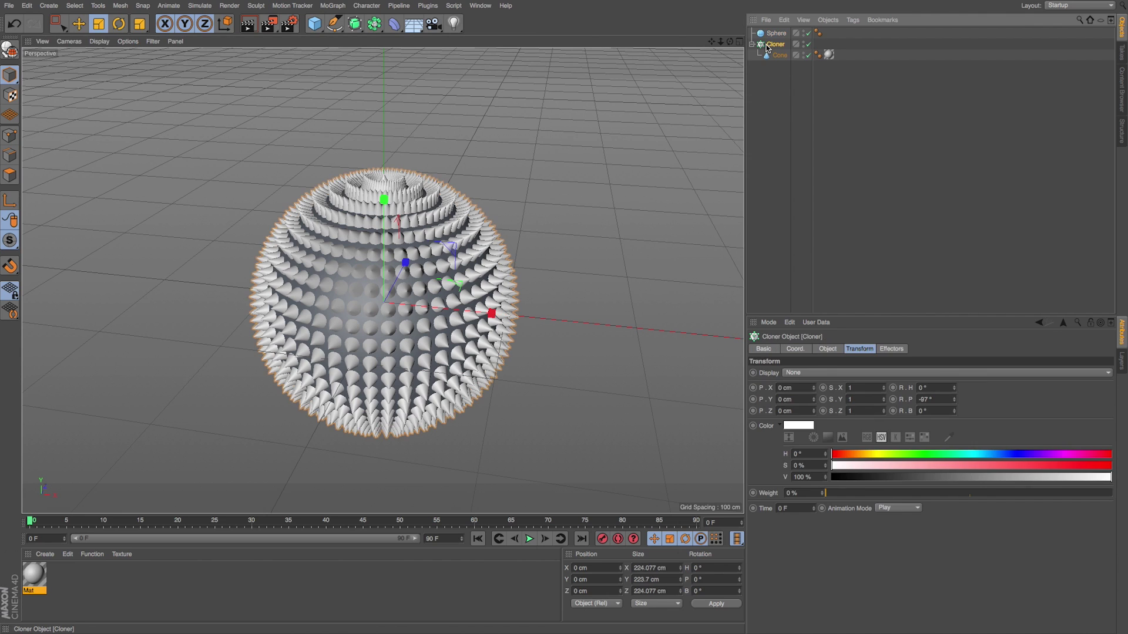
left_click(828, 350)
left_click_drag(835, 316, 835, 211)
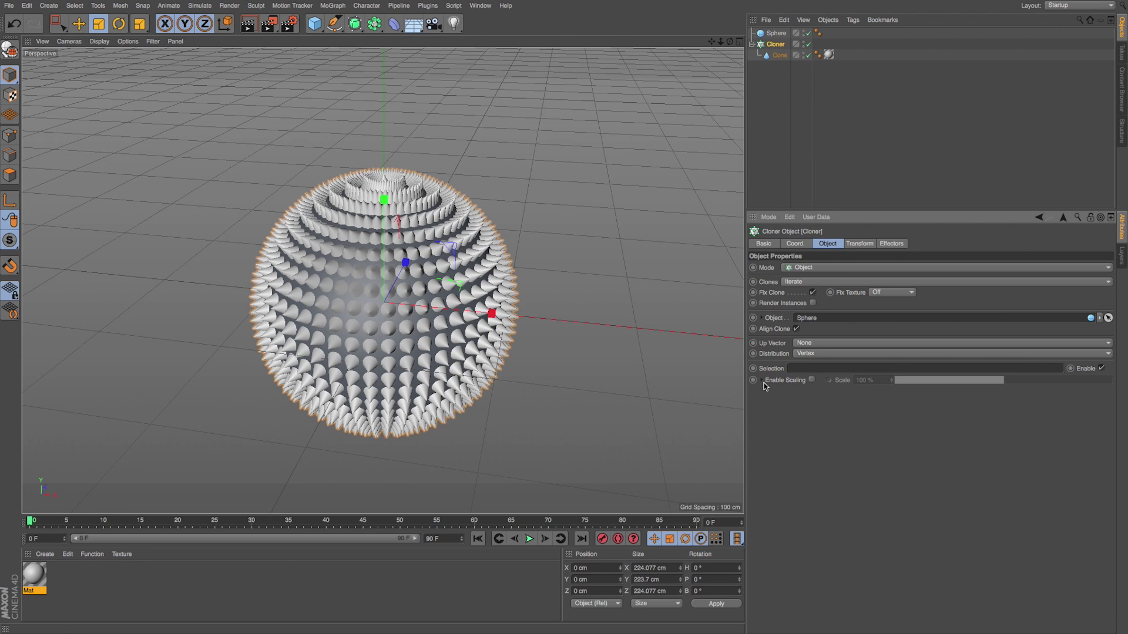
left_click(812, 381)
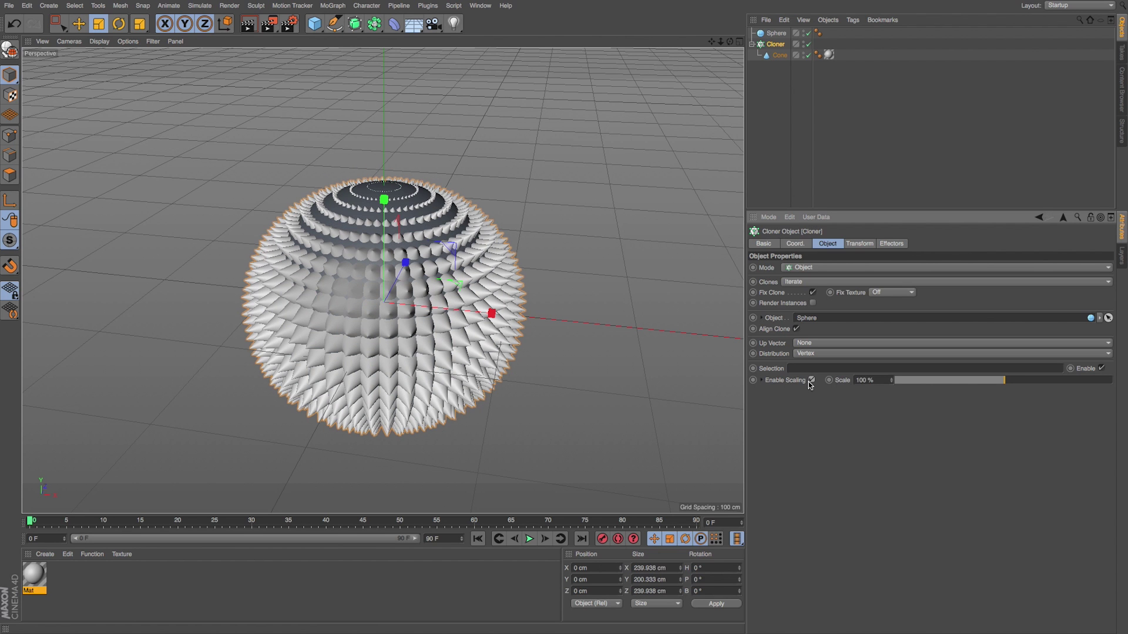
Step: Reveal the Cloner's Scale Spline and select the curve's start point
left_click_drag(442, 198, 476, 183, "alt")
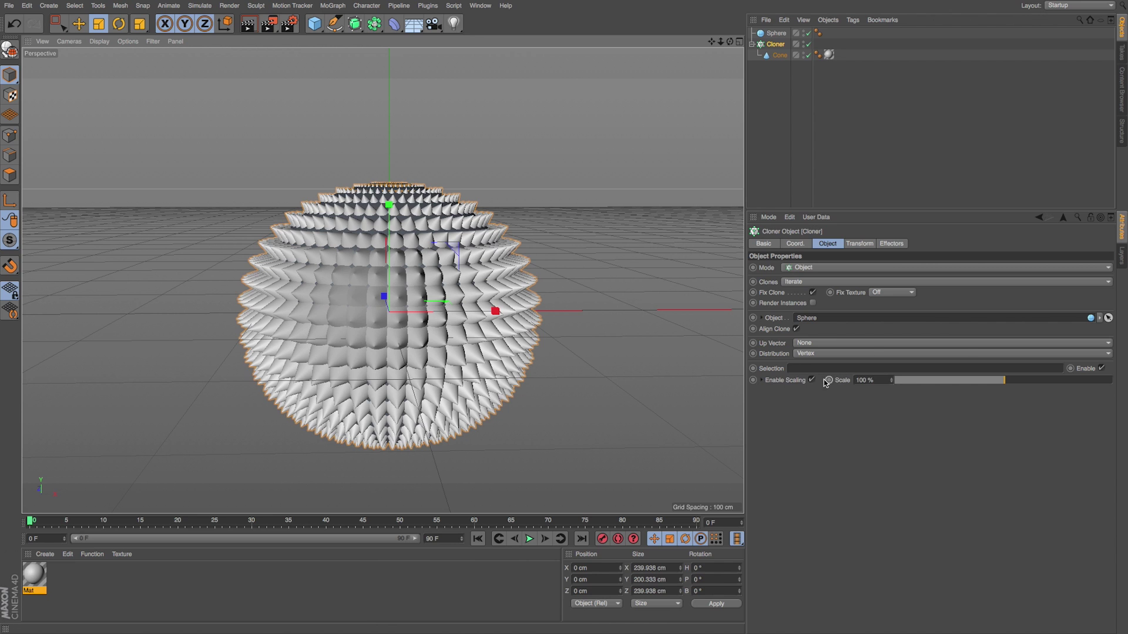
left_click(762, 380)
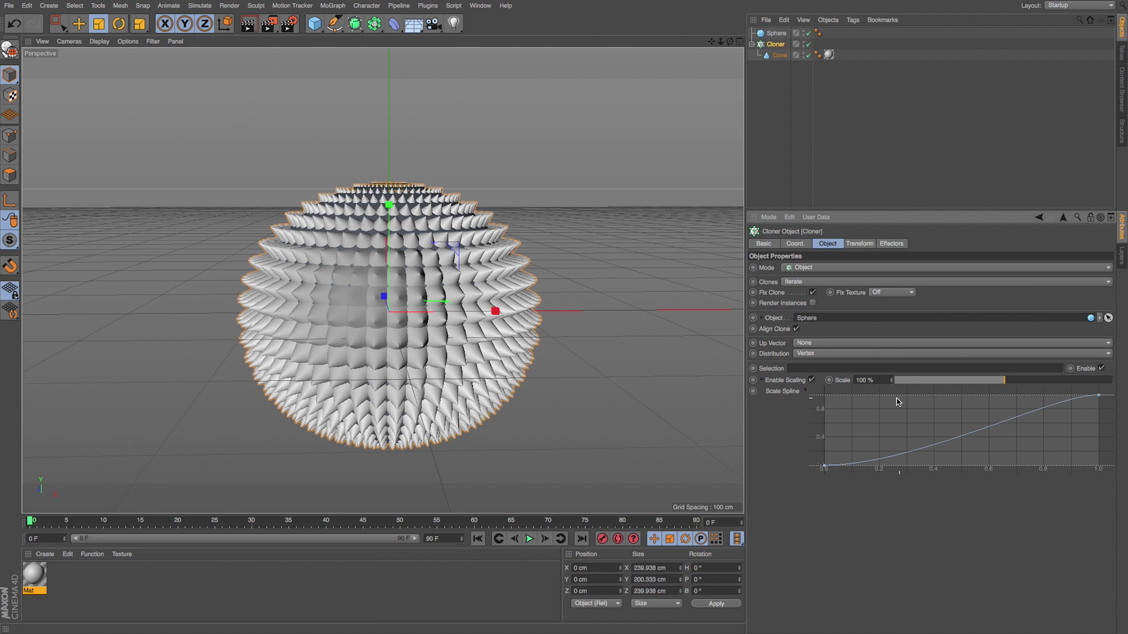
mouse_move(825, 467)
left_mouse_down()
mouse_move(825, 443)
mouse_move(823, 470)
left_mouse_up()
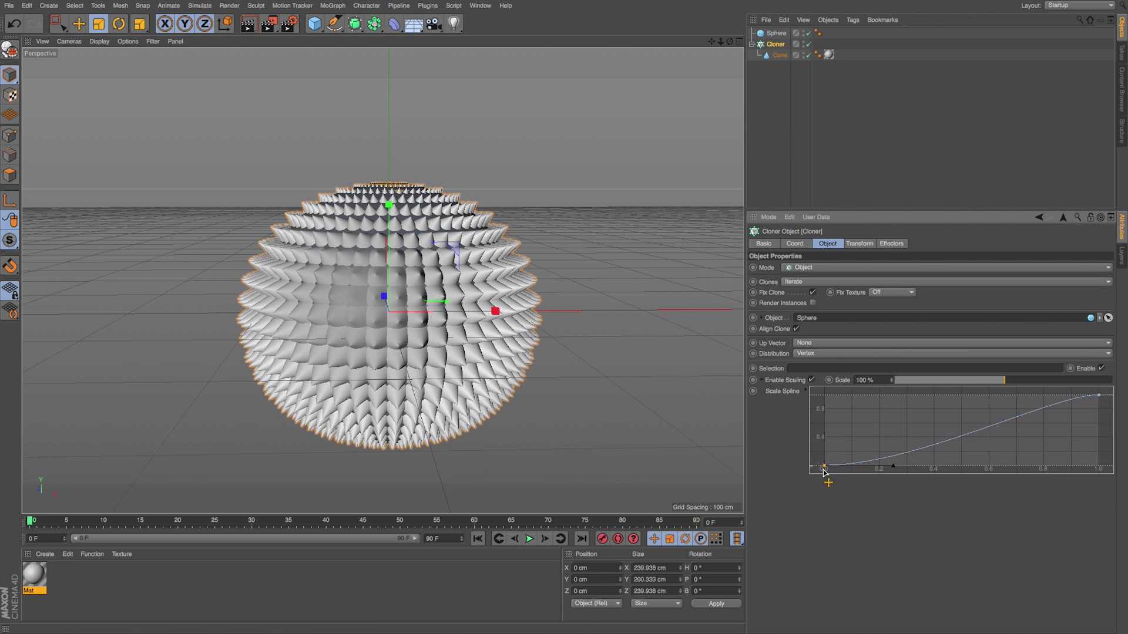
Step: Display Gouraud shading with lines and briefly disable the Cone to inspect the sphere's polygon sizes around the pole
key("n")
key("b")
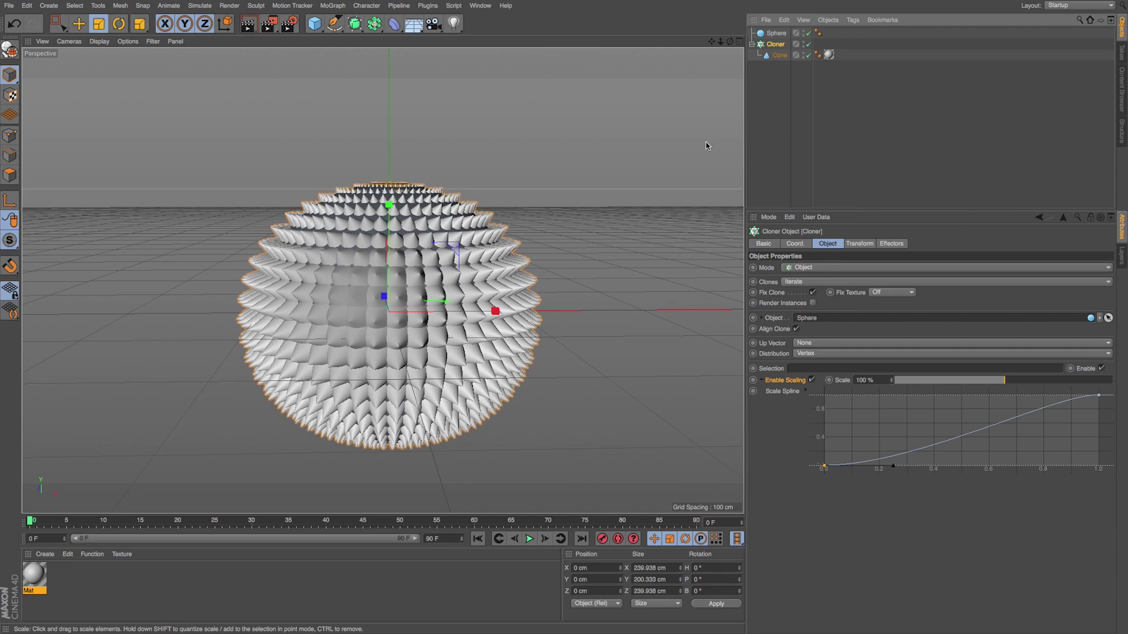
mouse_move(509, 147)
left_mouse_down("alt")
mouse_move(495, 172)
mouse_move(408, 211)
left_mouse_up("alt")
scroll(407, 210, "up", 4)
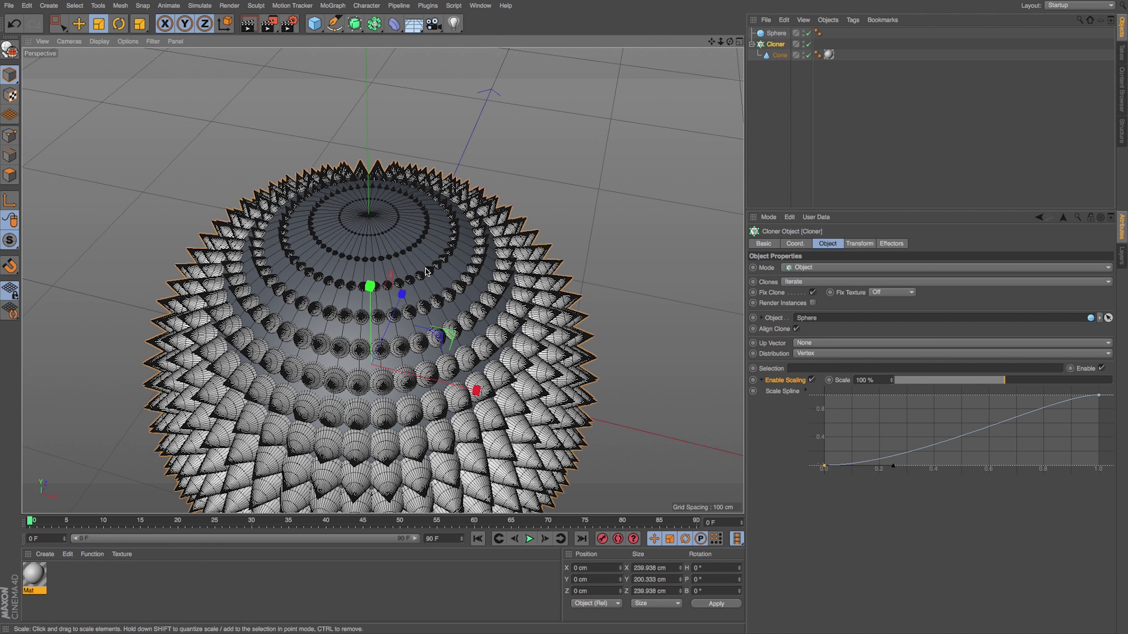
left_click(808, 55)
left_click(808, 55)
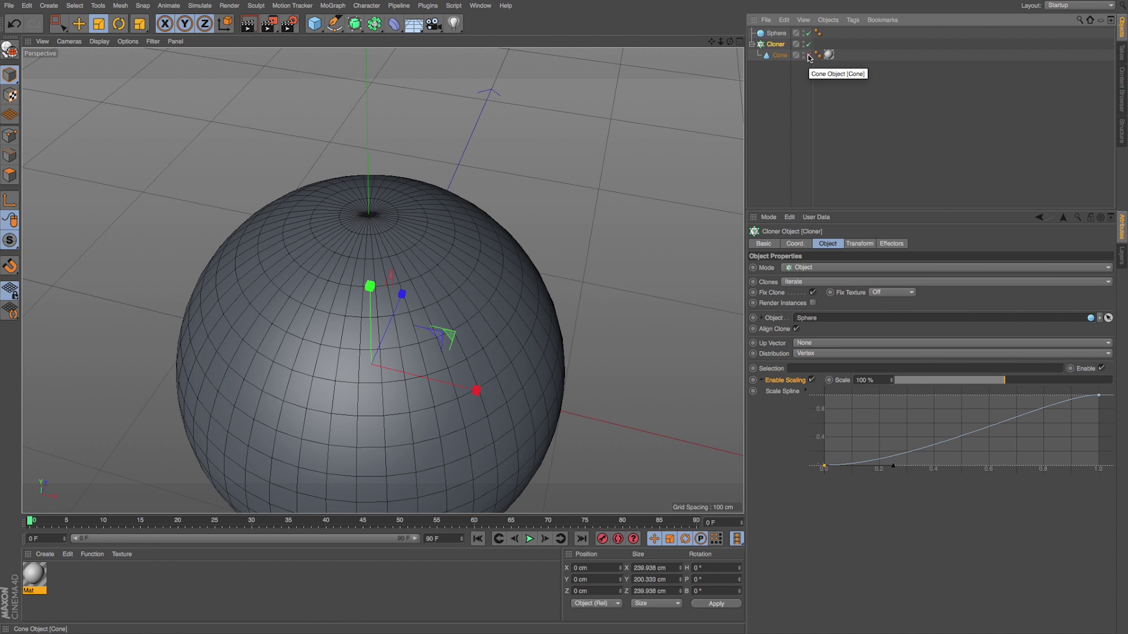
left_click_drag(562, 259, 561, 200, "alt")
right_click_drag(562, 259, 459, 259, "alt")
middle_click_drag(562, 259, 577, 219, "alt")
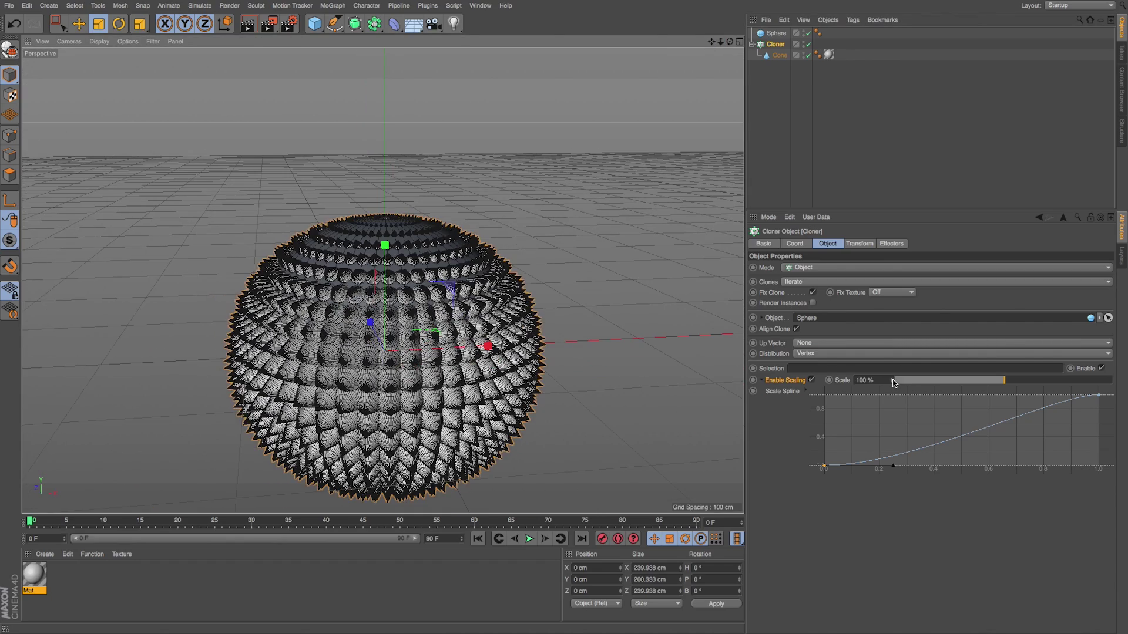
Step: Try out a different Scale percentage for the clones on the sphere
left_click_drag(891, 381, 835, 371)
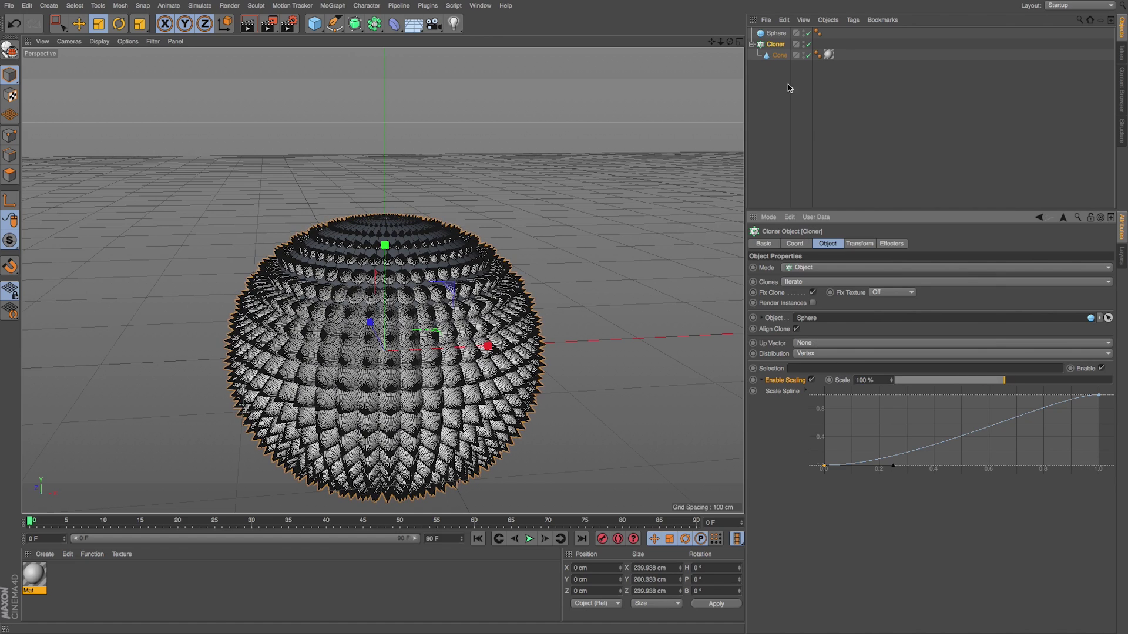
left_click_drag(432, 383, 385, 396, "alt")
left_click_drag(711, 41, 662, 31)
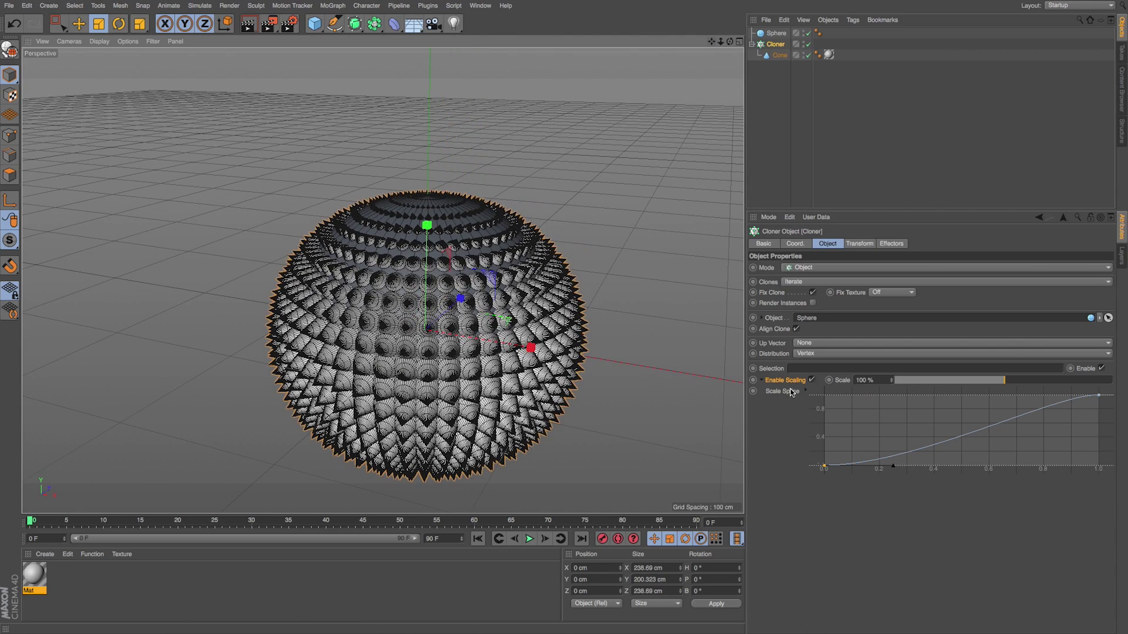
Step: Select the Scale Spline's end point and compare the clone sizes at the sphere's pole and equator
left_click_drag(1098, 396, 1098, 397)
left_click_drag(572, 255, 582, 298, "alt")
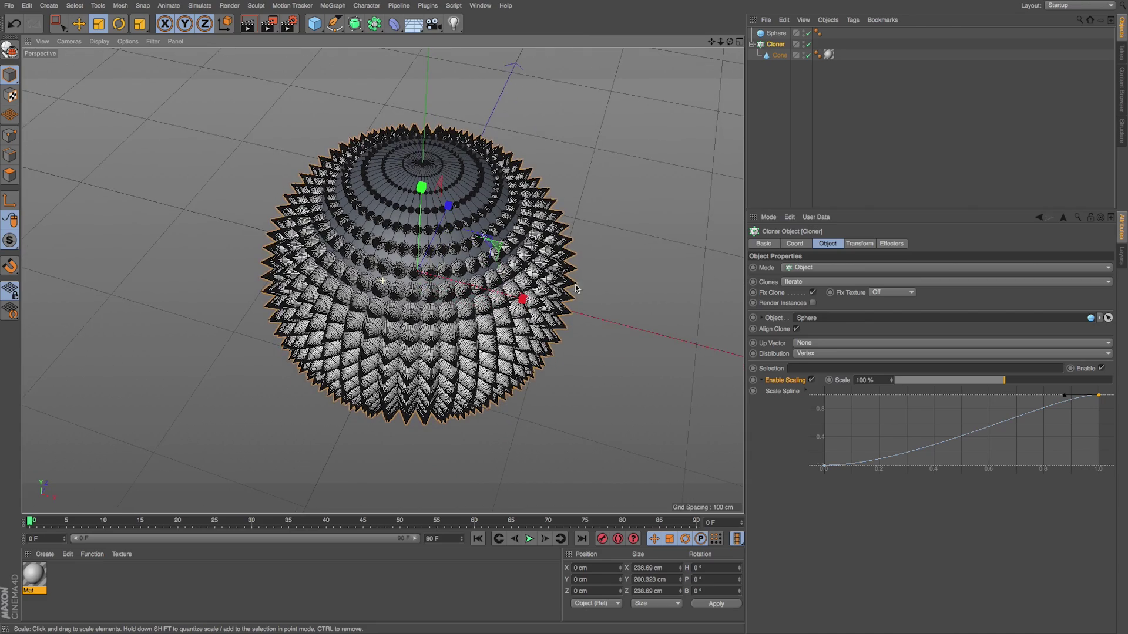
left_click_drag(425, 165, 493, 228, "alt")
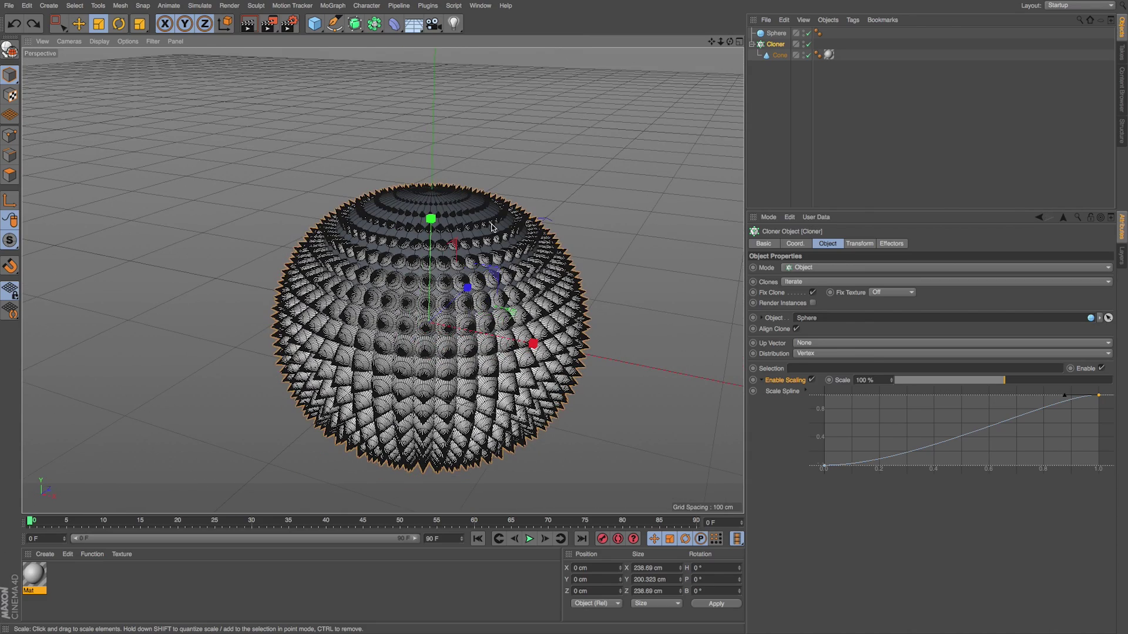
middle_click_drag(549, 217, 549, 209, "alt")
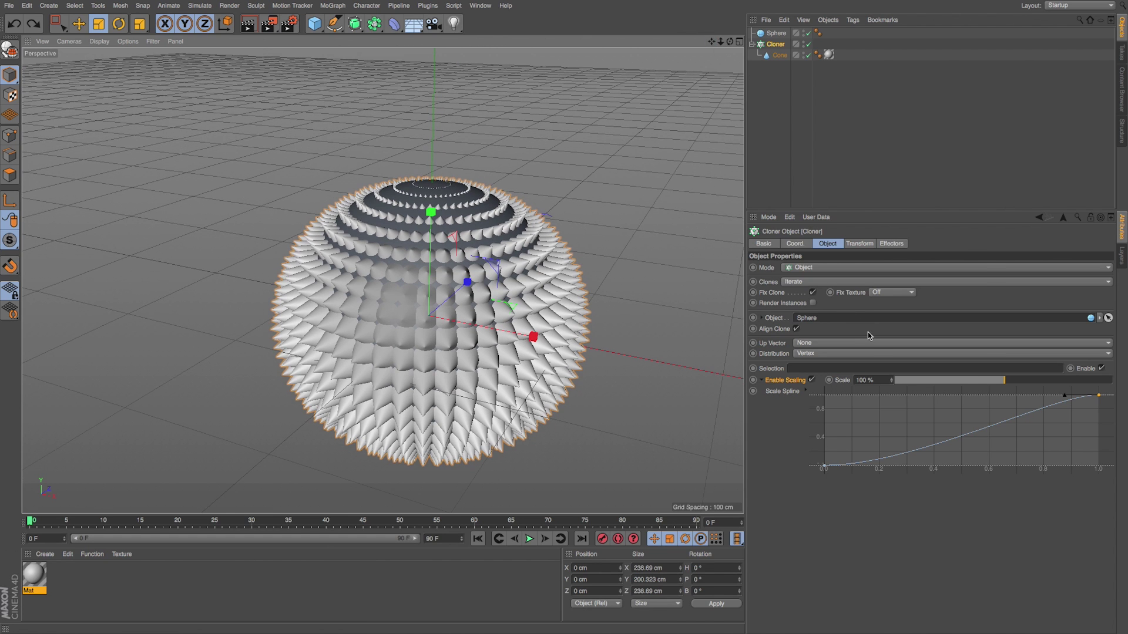
Step: Set the clone Scale to 68% and lower the Scale Spline's end point to about 0.8
left_click_drag(890, 380, 870, 392)
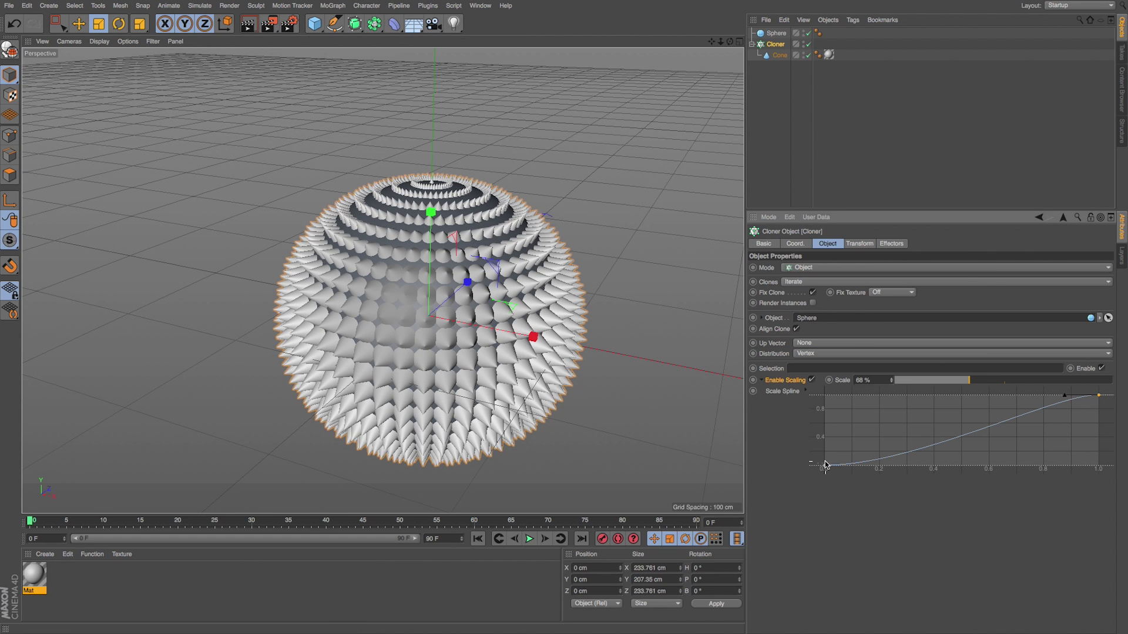
left_click_drag(824, 465, 825, 466)
left_click(1098, 396)
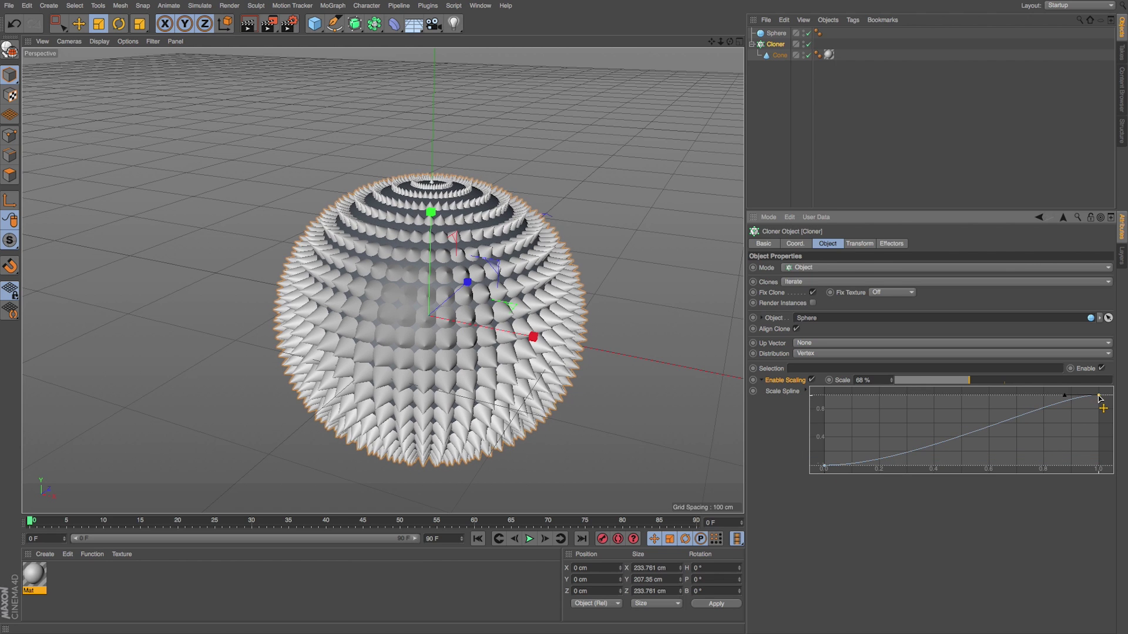
mouse_move(1100, 398)
left_mouse_down()
mouse_move(1102, 414)
mouse_move(1080, 415)
mouse_move(1097, 410)
left_mouse_up()
Step: Add two points to the Scale Spline, at about 0.5 and 0.25 along the curve, and adjust them slightly
left_click(964, 444, "ctrl")
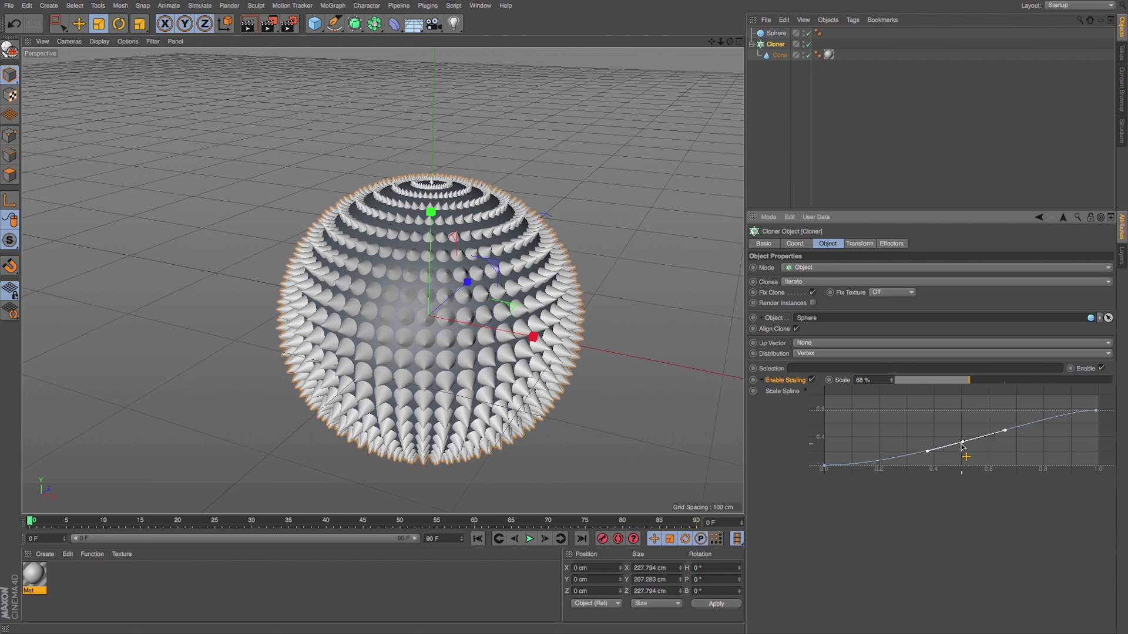
left_click_drag(964, 444, 958, 441)
left_click(891, 456, "ctrl")
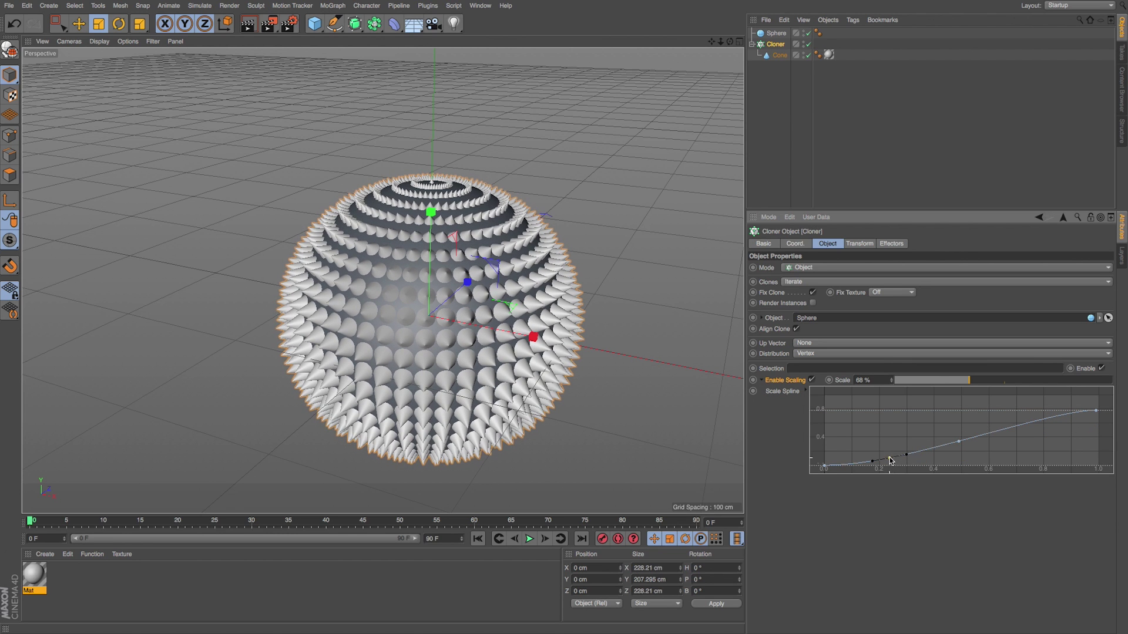
scroll(458, 208, "up", 5)
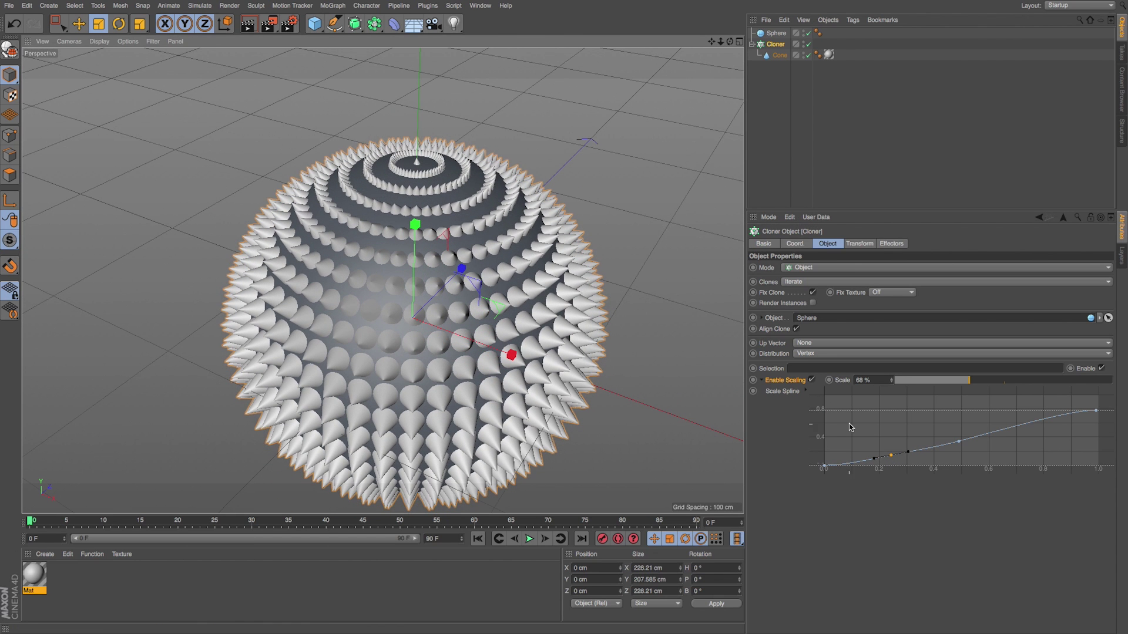
Step: Try adding a point to the Scale Spline at about 0.7 along the curve and about 0.5 high, and check the clones
left_click(914, 453)
left_click_drag(1017, 430, 1018, 433)
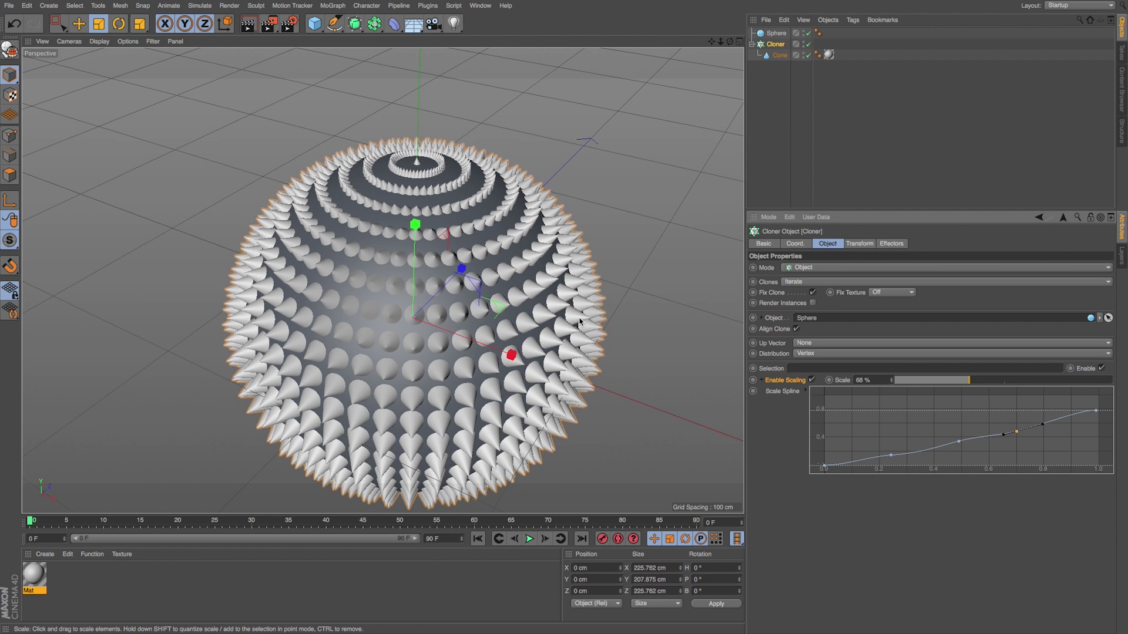
left_click_drag(551, 313, 601, 291, "alt")
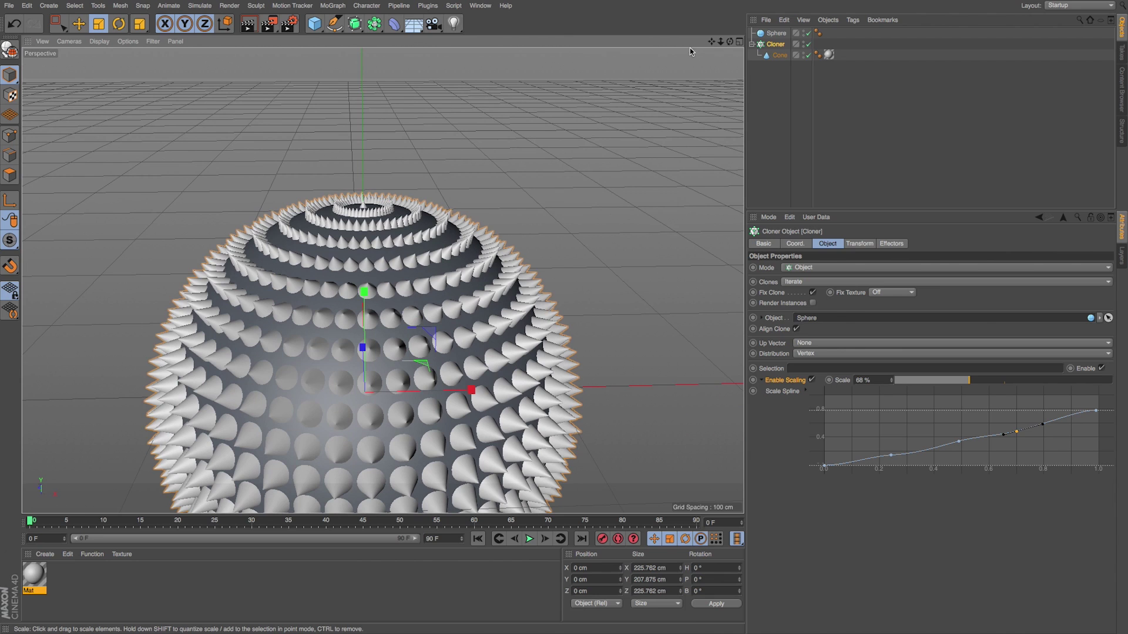
mouse_move(711, 42)
left_mouse_down()
mouse_move(716, 26)
mouse_move(712, 43)
left_mouse_up()
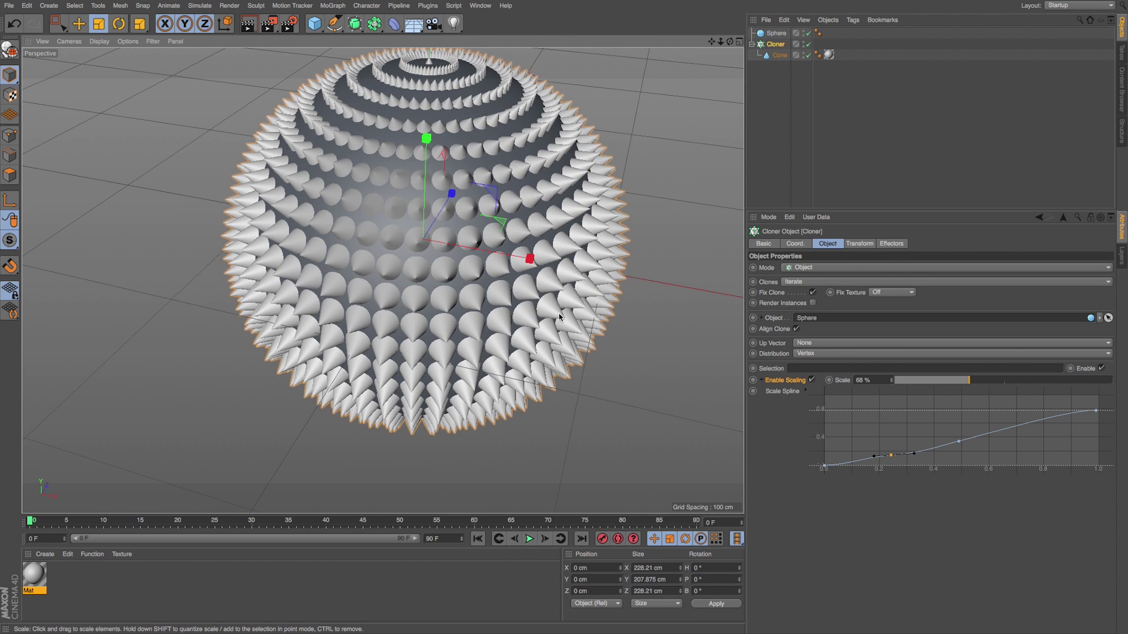
Step: Display shading with lines to compare the cones with the sphere's polygon sizes, and adjust the clone Scale
key("n")
key("b")
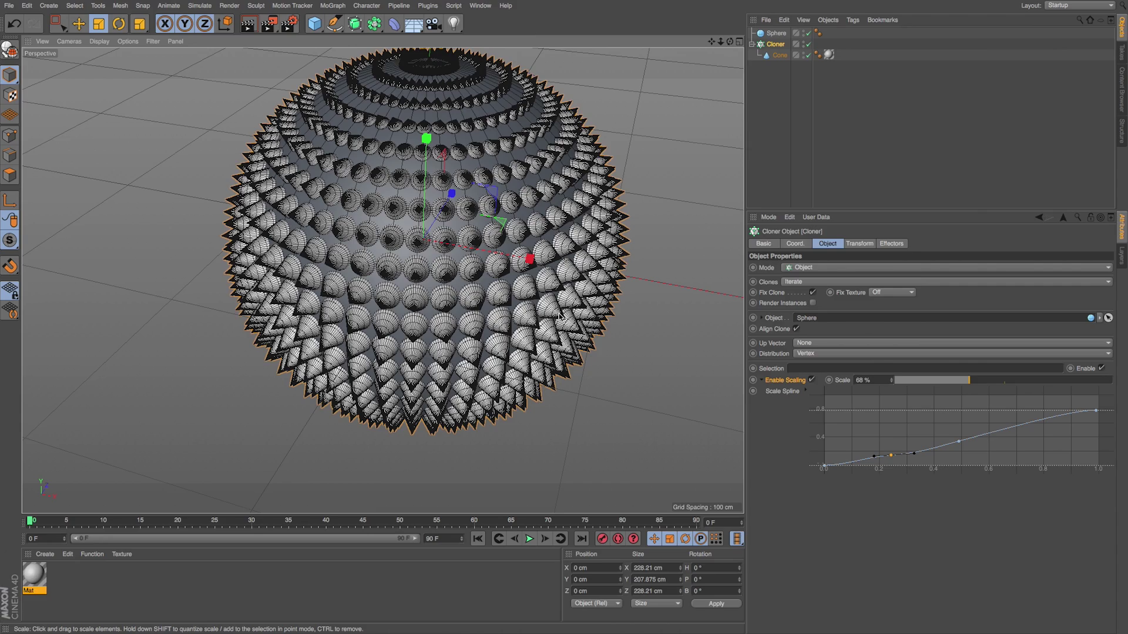
left_click_drag(560, 315, 634, 307, "alt")
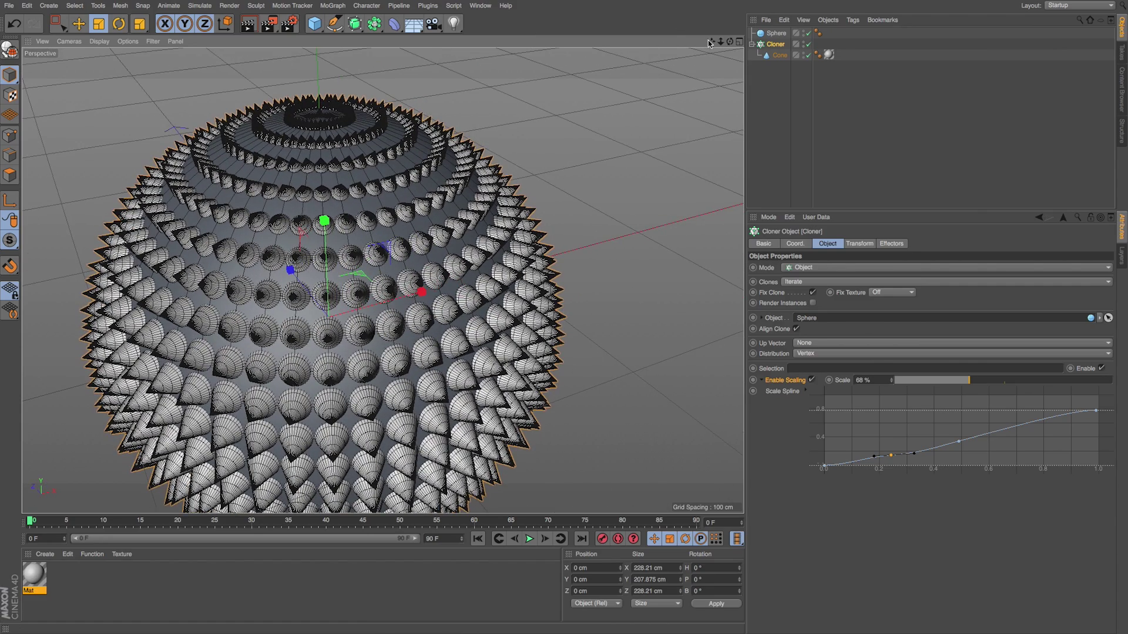
left_click_drag(709, 43, 713, 45)
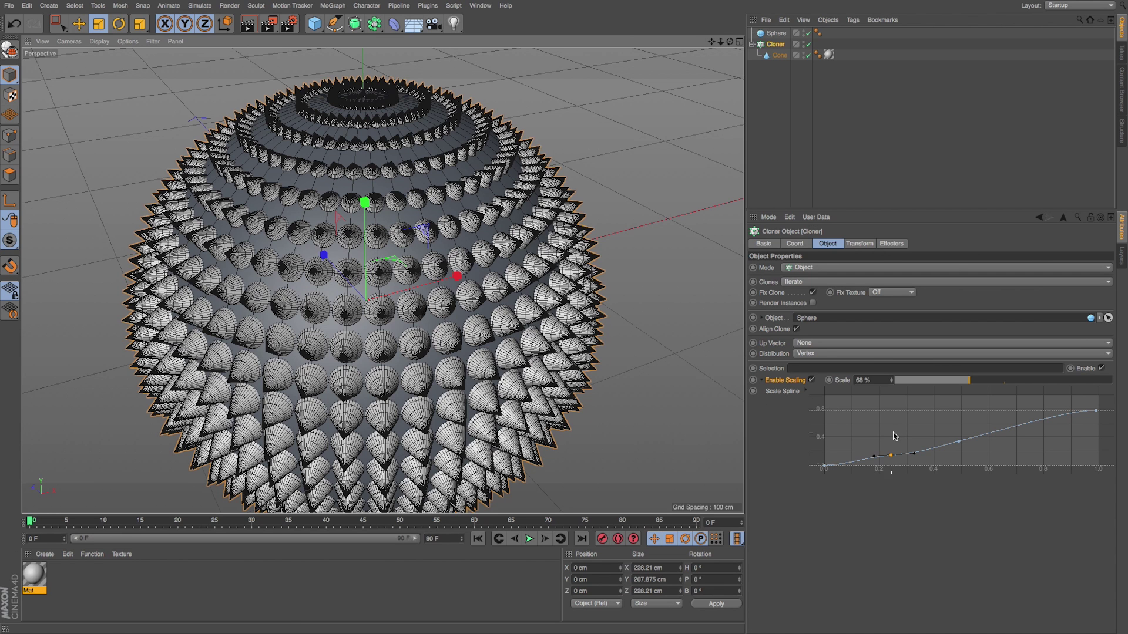
left_click_drag(893, 380, 893, 379)
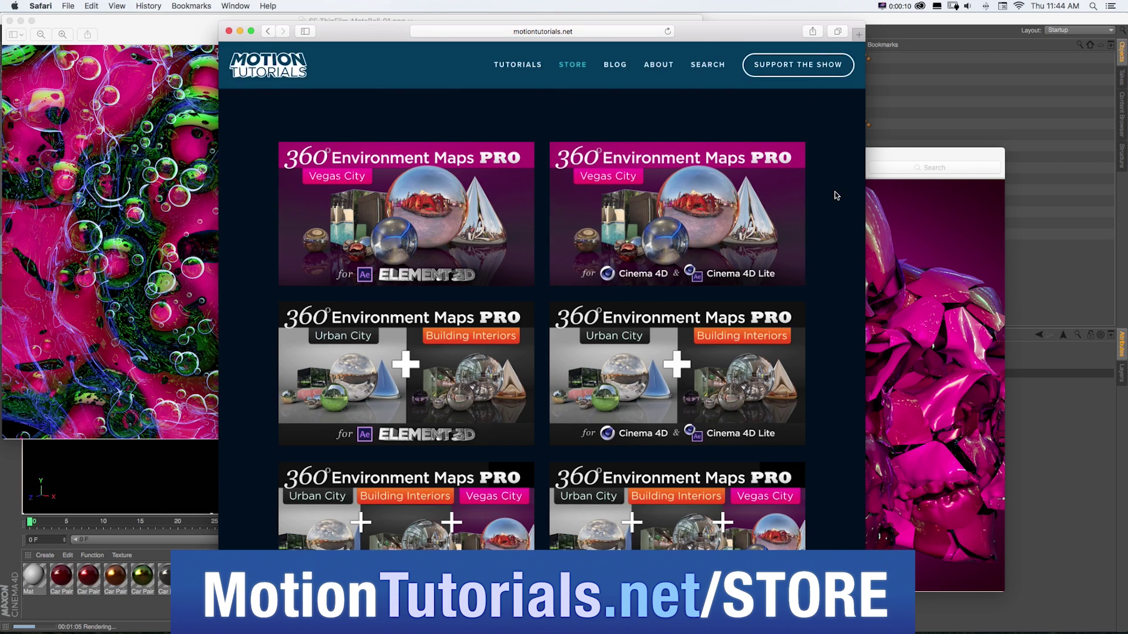
Step: Switch to Safari and browse the product listing of the MotionTutorials.net store
scroll(834, 194, "down", 2)
scroll(837, 196, "down", 1)
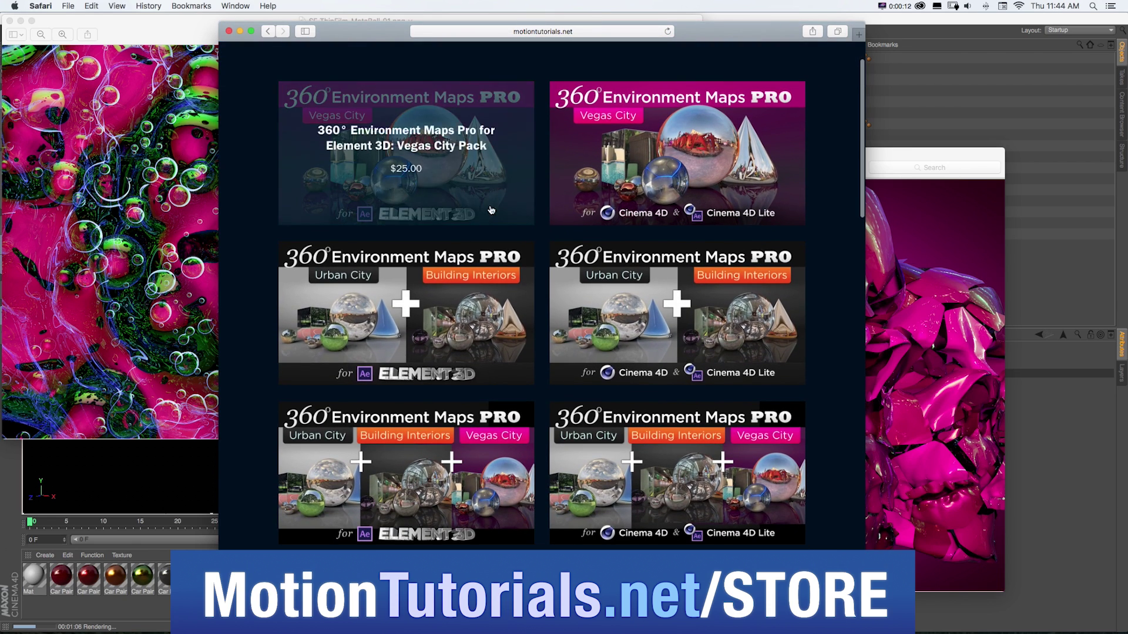
scroll(806, 361, "down", 14)
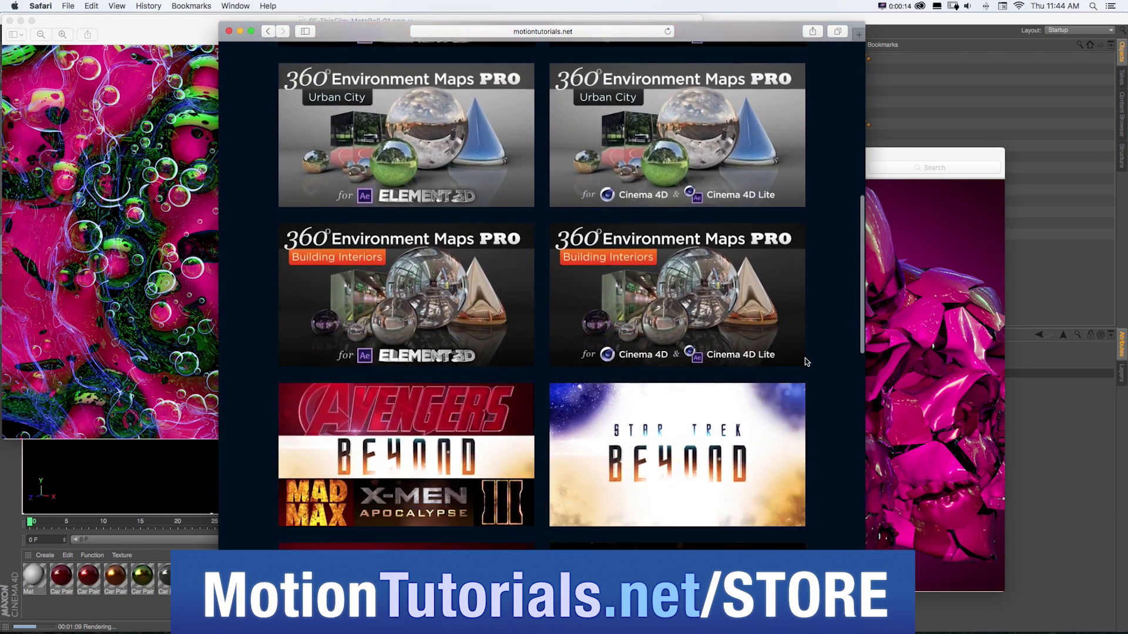
scroll(833, 357, "down", 20)
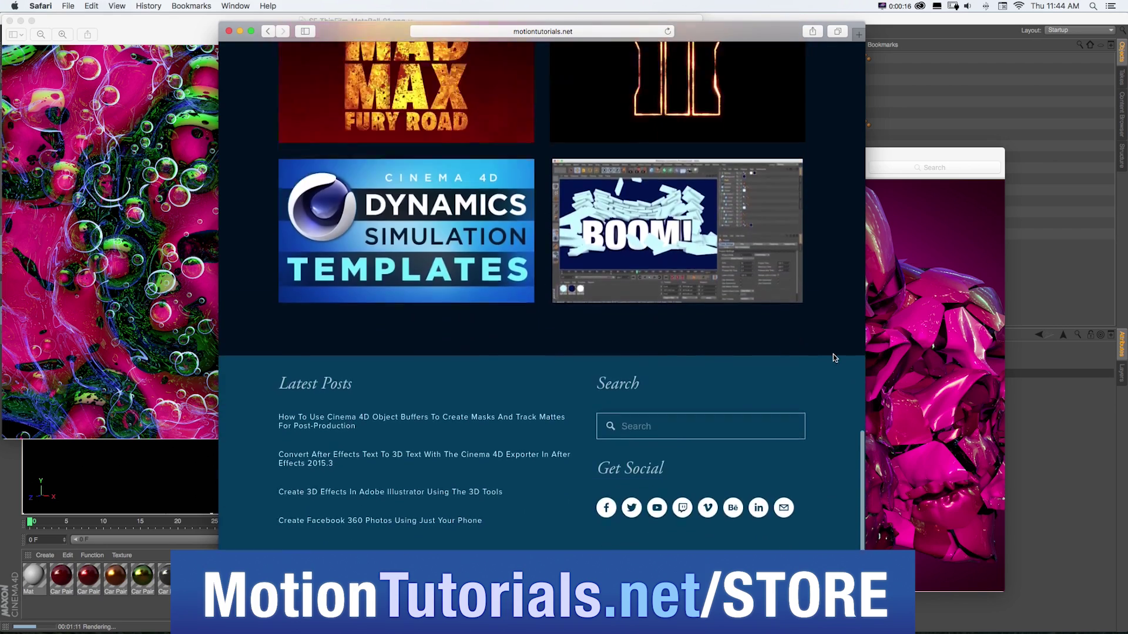
scroll(833, 354, "up", 20)
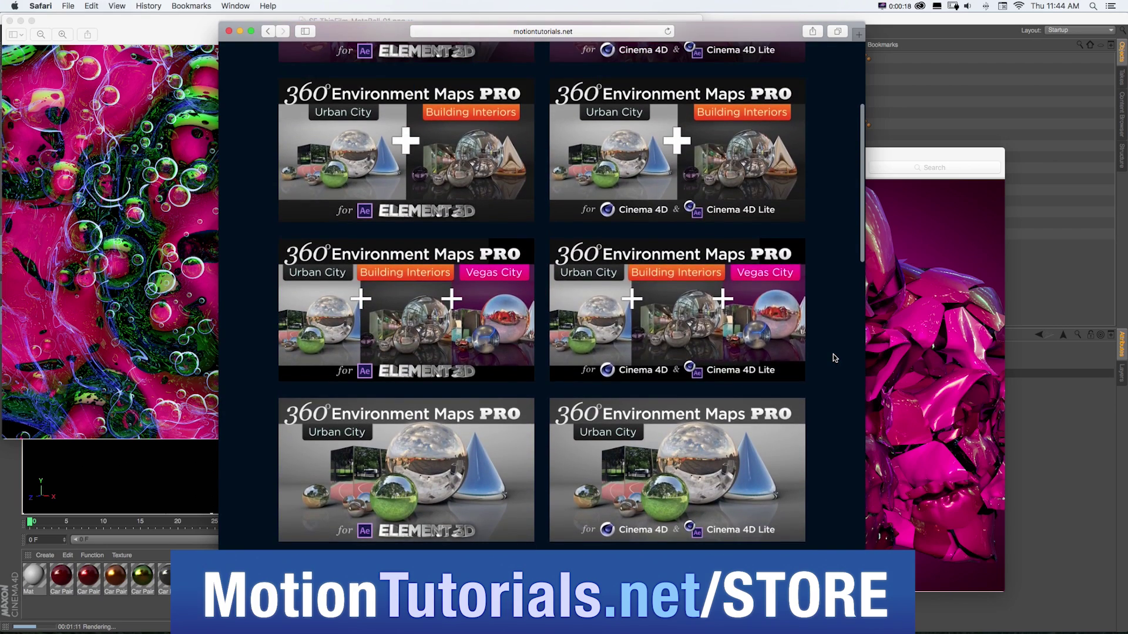
Step: Open the 360° Environment Maps Pro for Cinema 4D: ULTRA Bundle page and view several slides of its environment map gallery
left_click(614, 309)
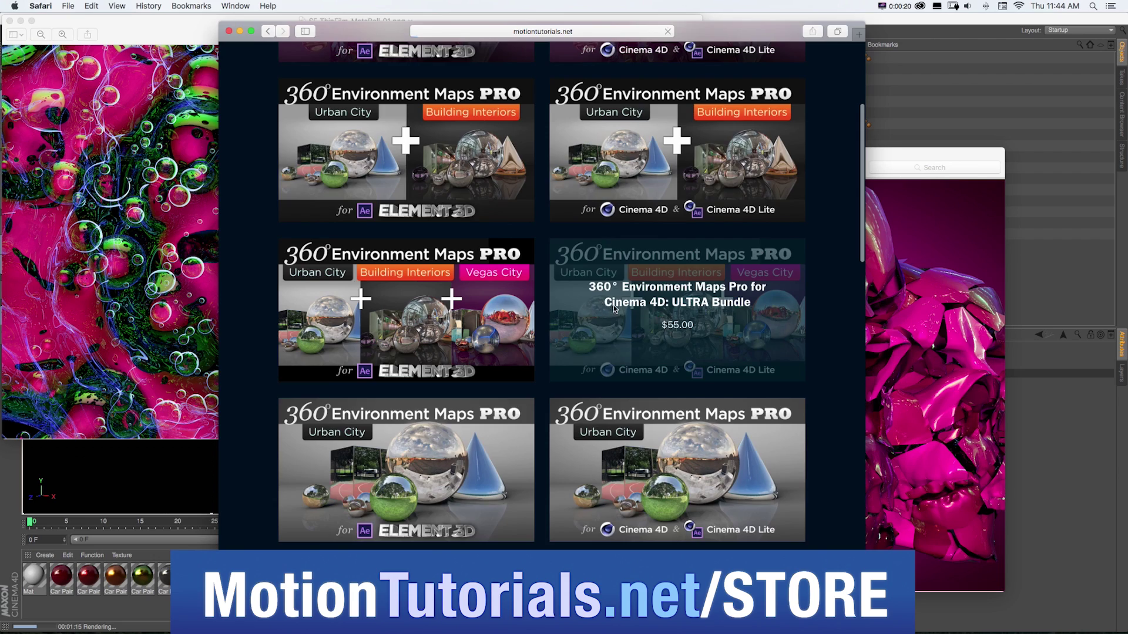
scroll(821, 268, "down", 12)
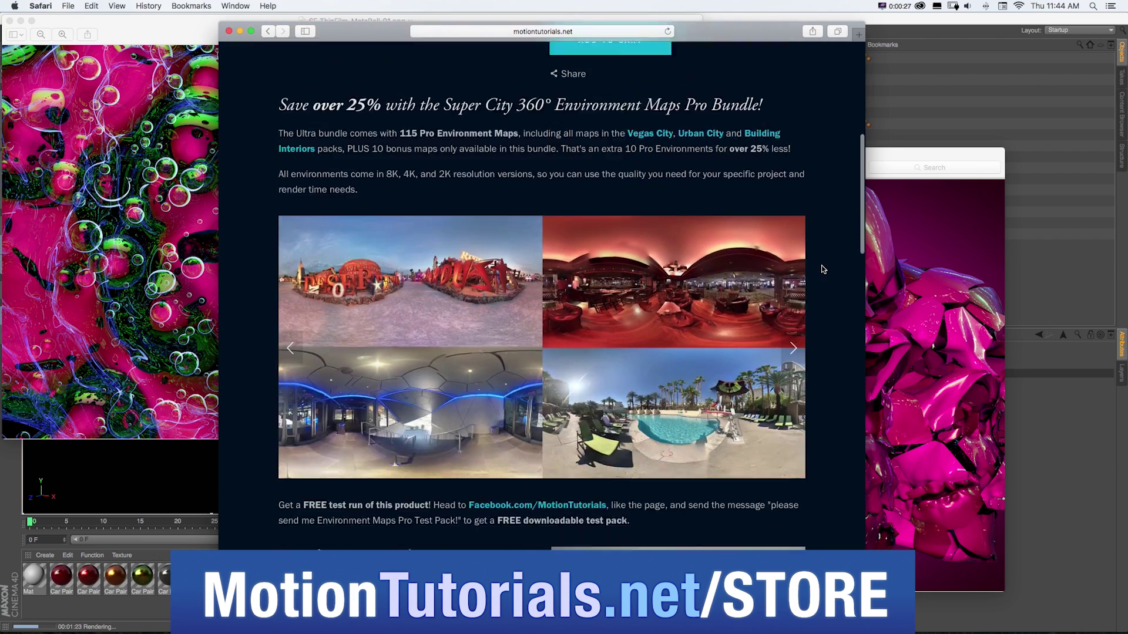
scroll(824, 269, "down", 4)
left_click(797, 245)
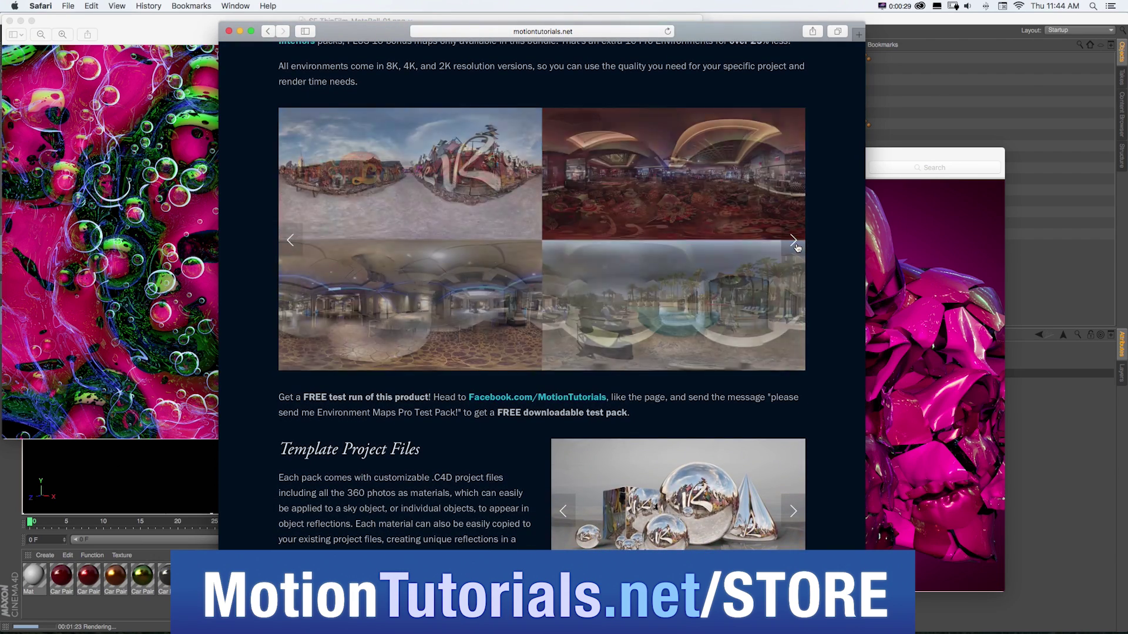
left_click(794, 240)
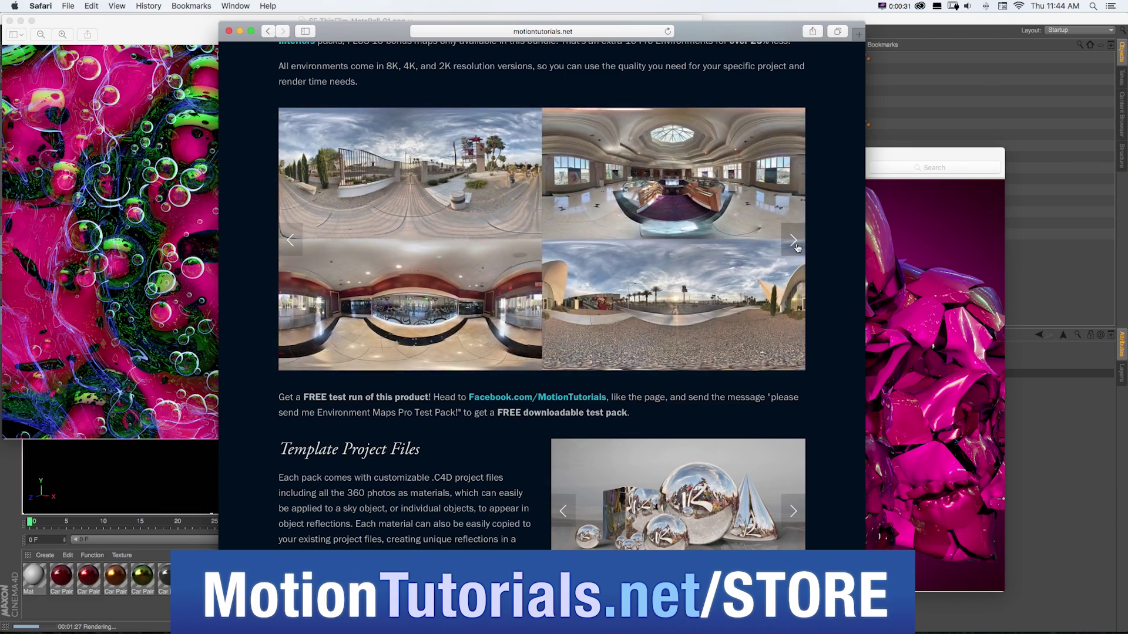
left_click(796, 247)
left_click(797, 247)
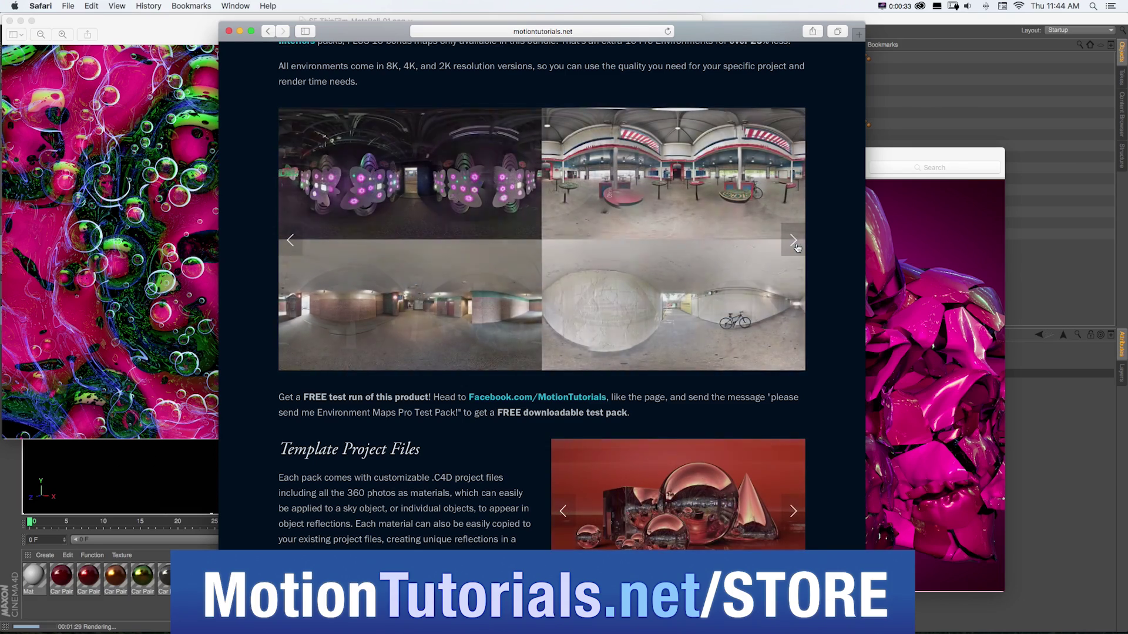
left_click(797, 247)
left_click(796, 246)
Step: View several sample renders in the Template Project Files section of the bundle page
scroll(797, 246, "down", 5)
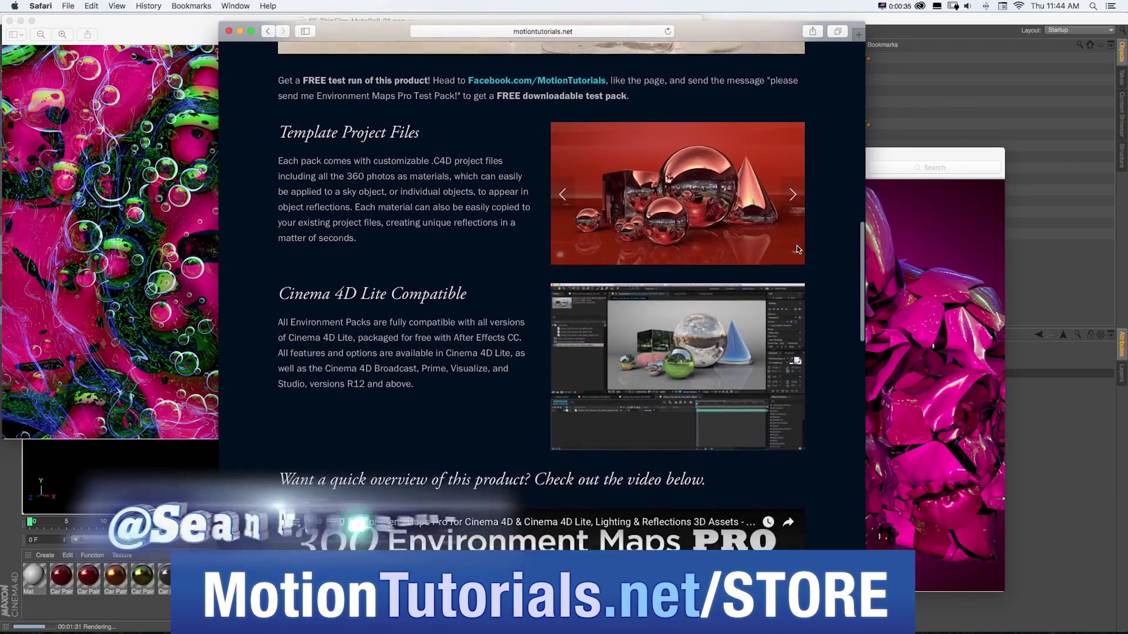
left_click(793, 194)
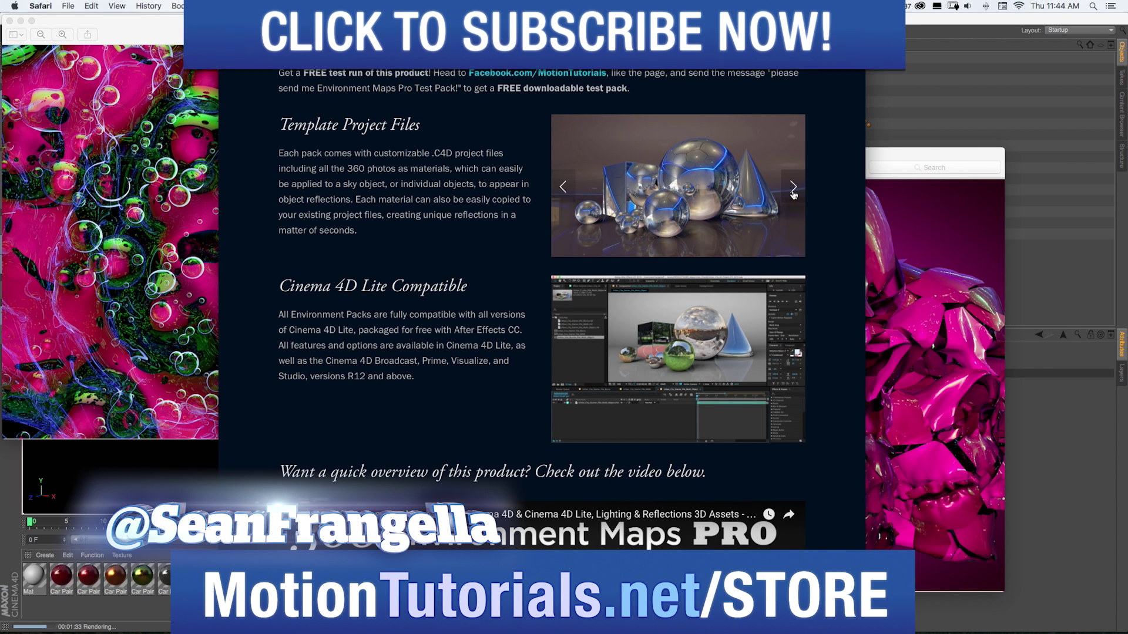
left_click(793, 193)
left_click(794, 190)
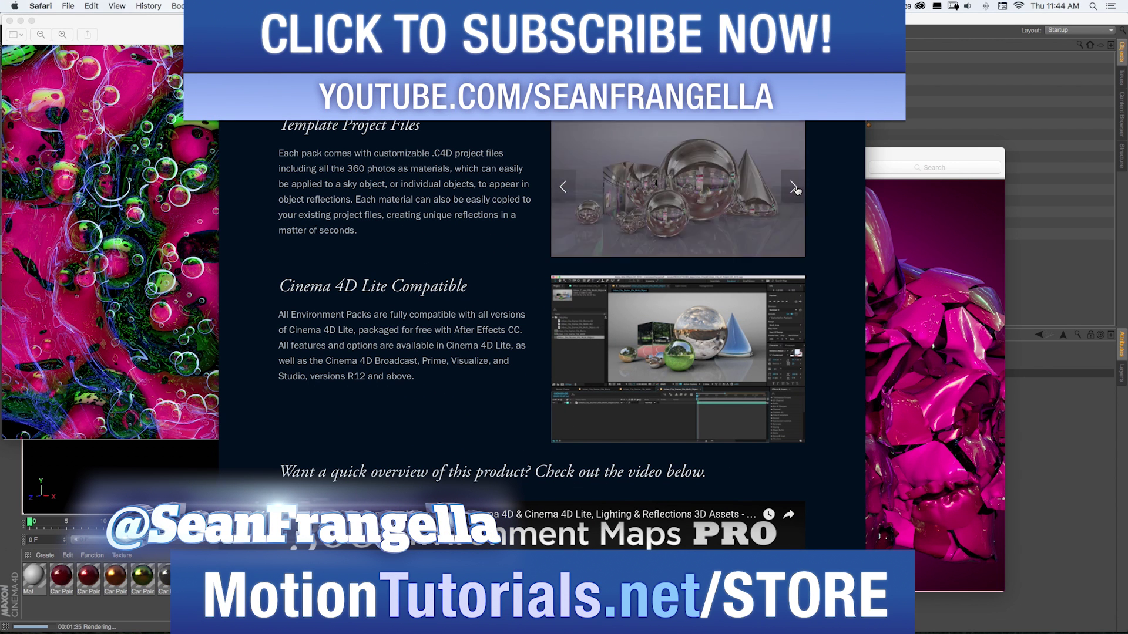
Step: Look over the bundle page's overview video and purchase information, and return to the product summary
scroll(804, 193, "down", 7)
scroll(812, 194, "down", 8)
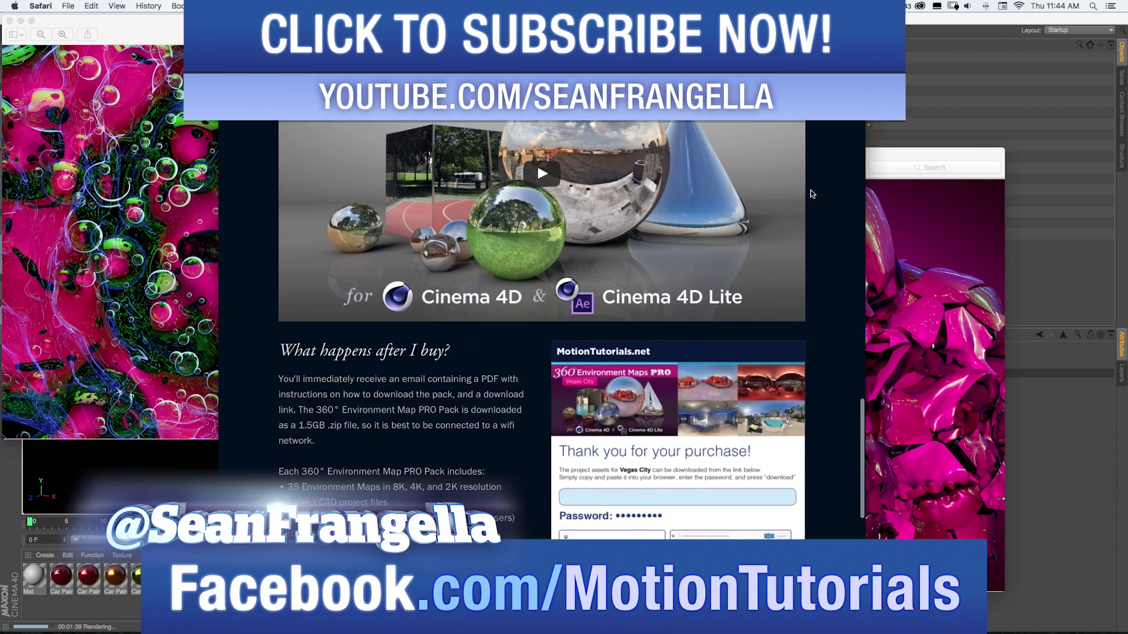
scroll(812, 194, "up", 10)
scroll(812, 194, "up", 15)
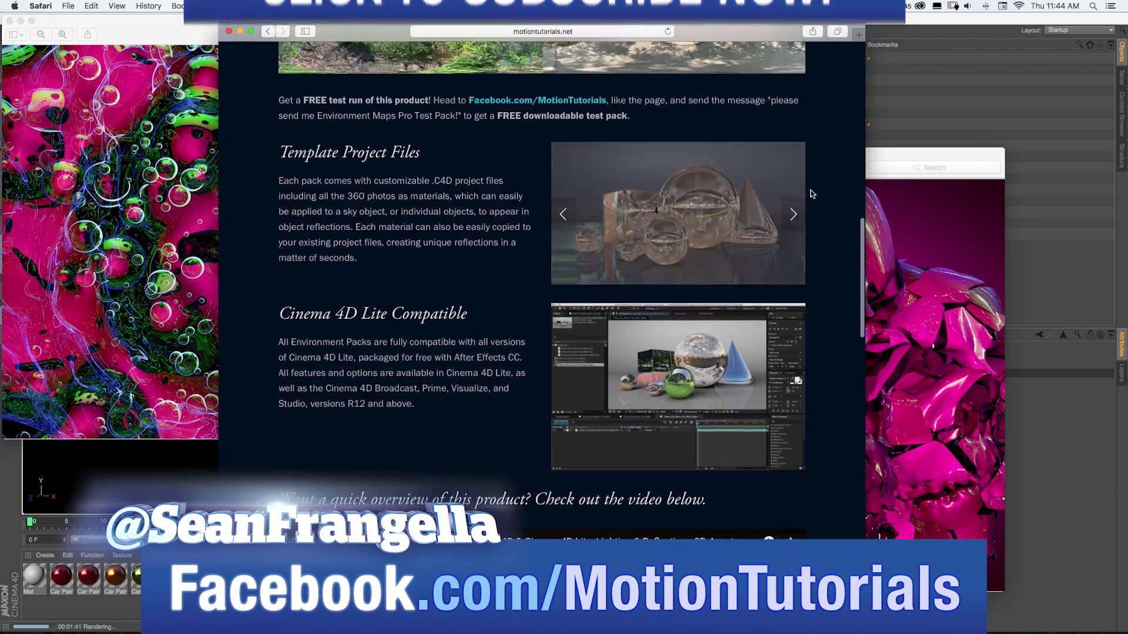
scroll(812, 194, "up", 2)
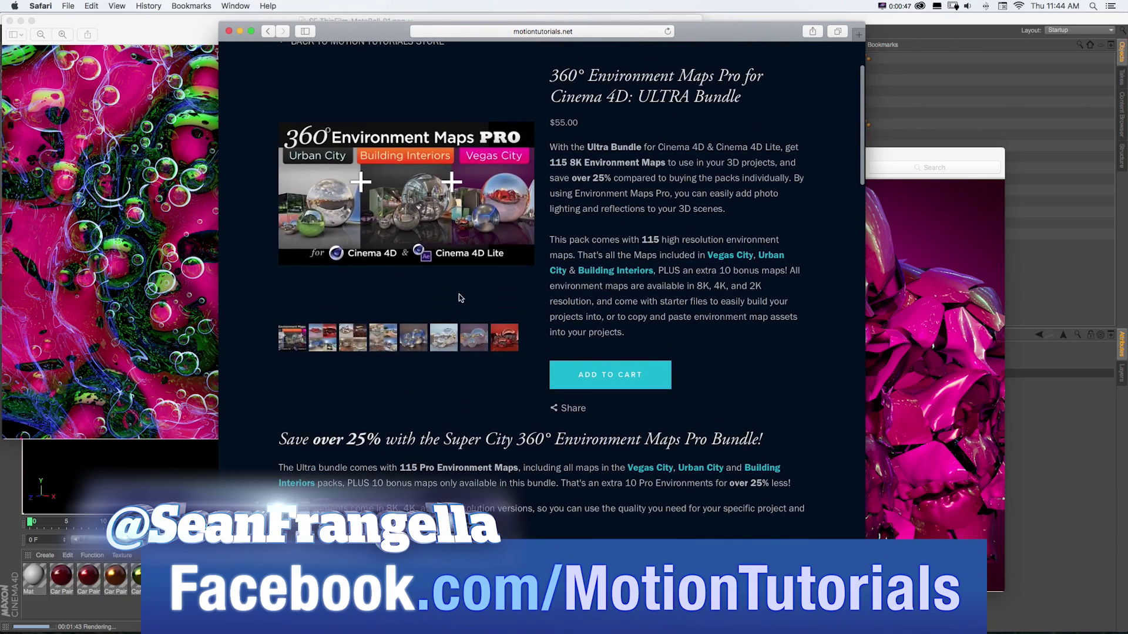